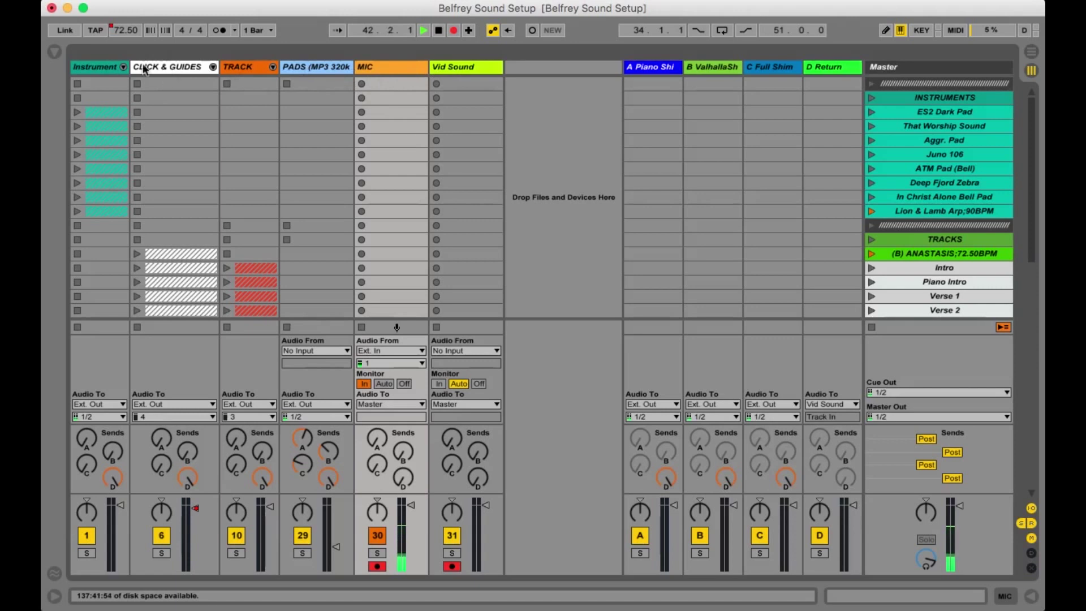
- Unfold the Instrument group, select the PAD track, and launch the Aggr. Pad and Deep Fjord Zebra scenes in turn
left_click(121, 67)
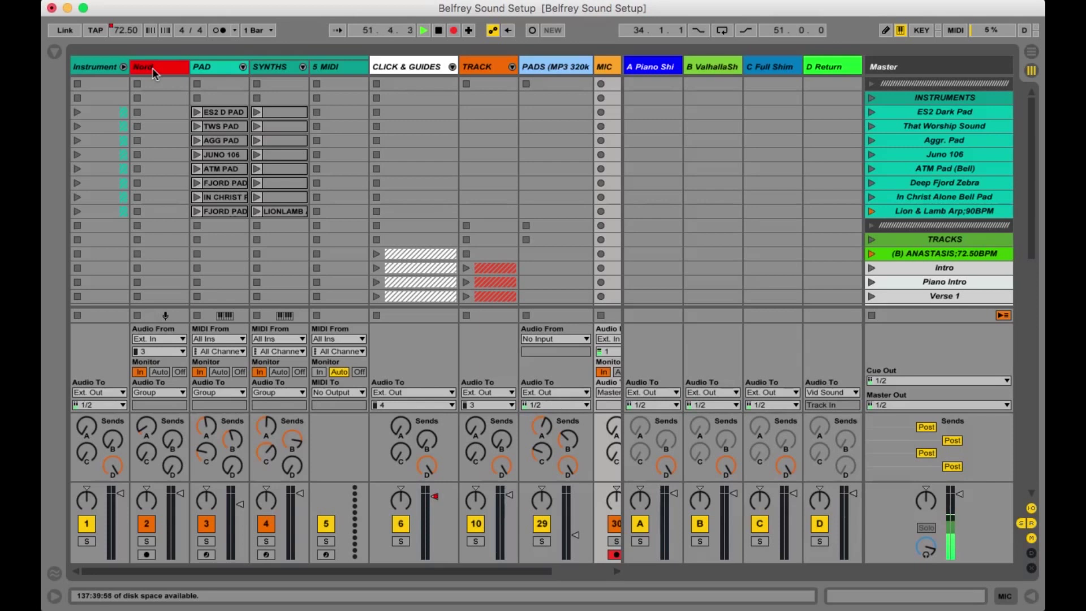
left_click(216, 69)
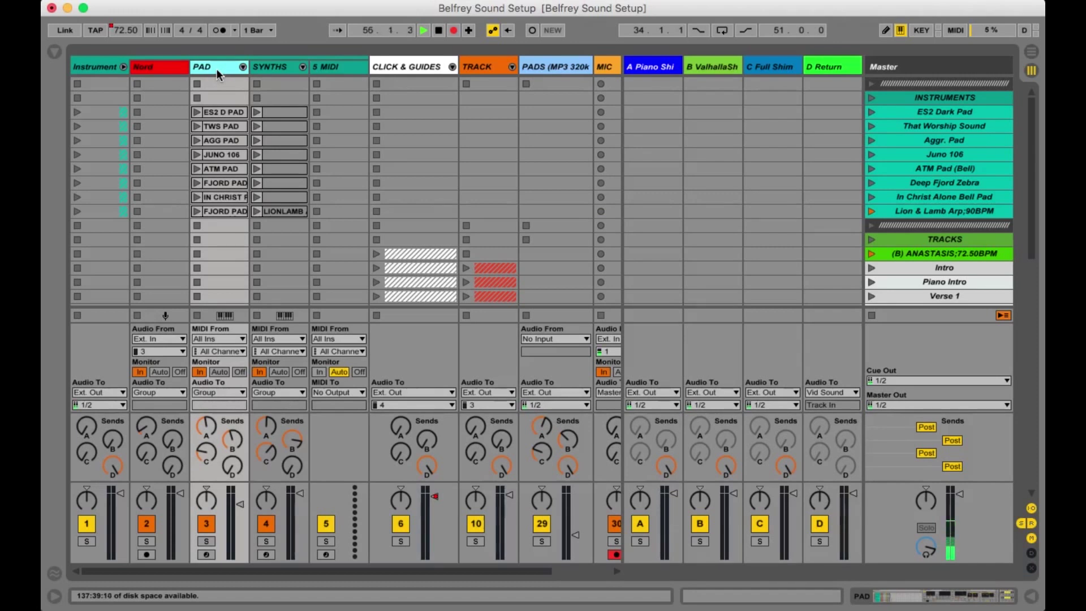
left_click(874, 141)
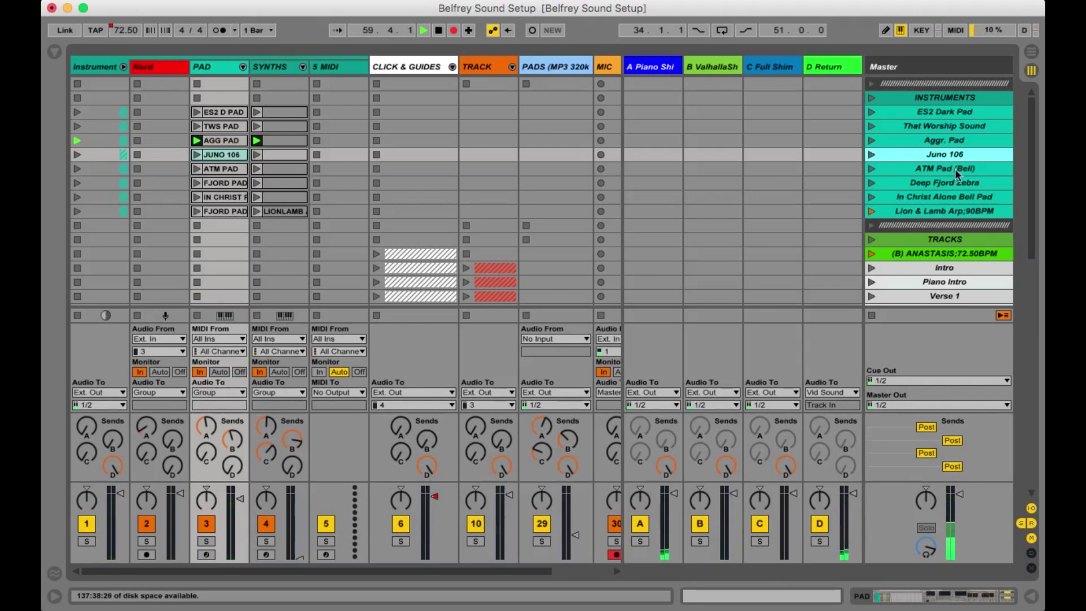
left_click(938, 186)
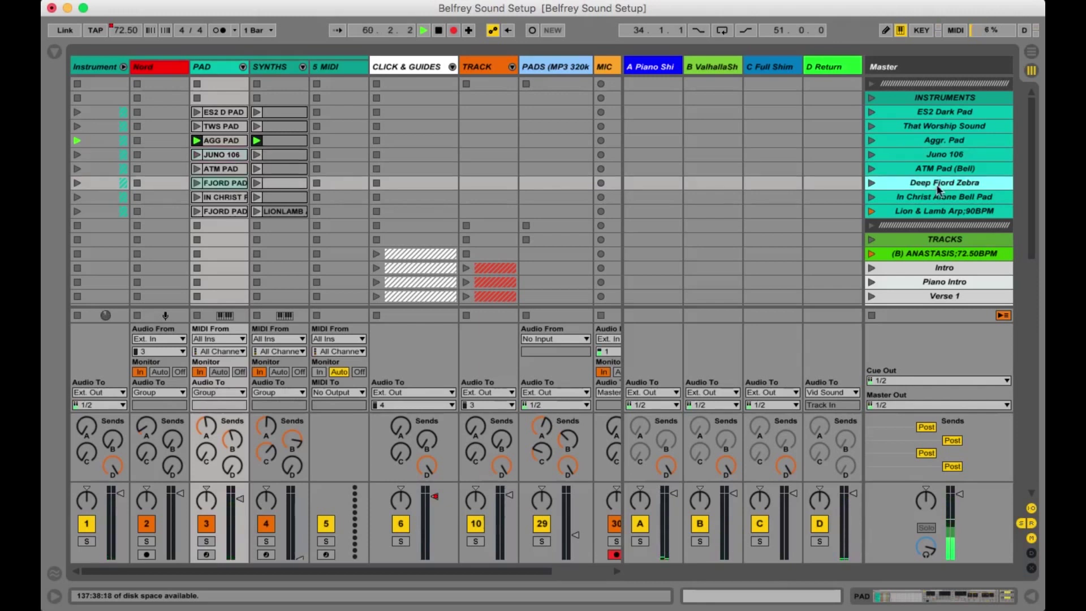
key("Return")
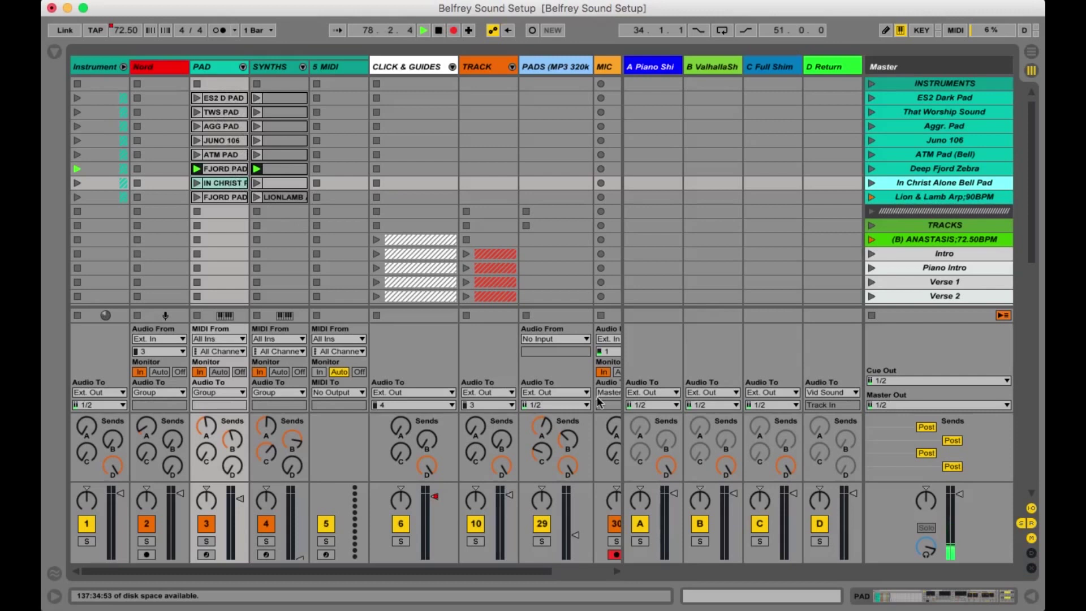
- Examine the PAD track's Worship Synths rack and the sample zones of its ES2 Dark Pad 2 chain
left_click(215, 71)
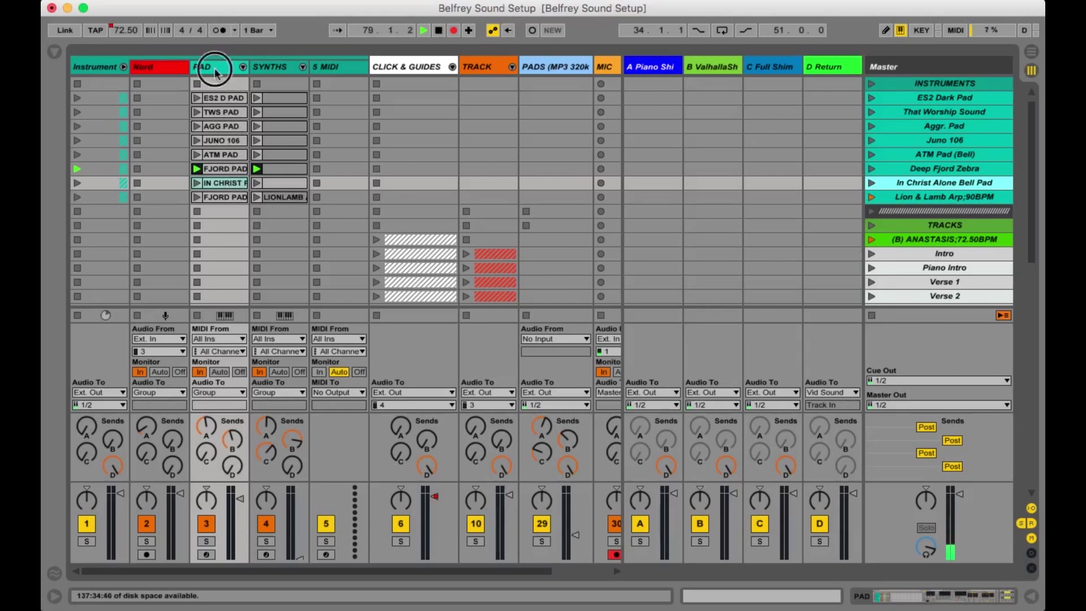
left_click(929, 601)
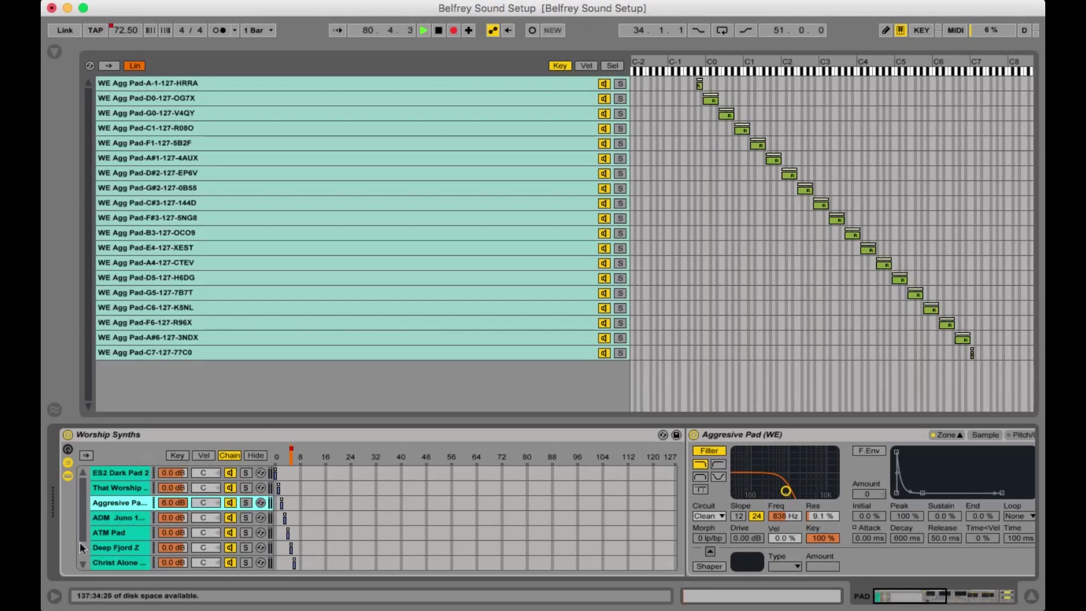
left_click(124, 472)
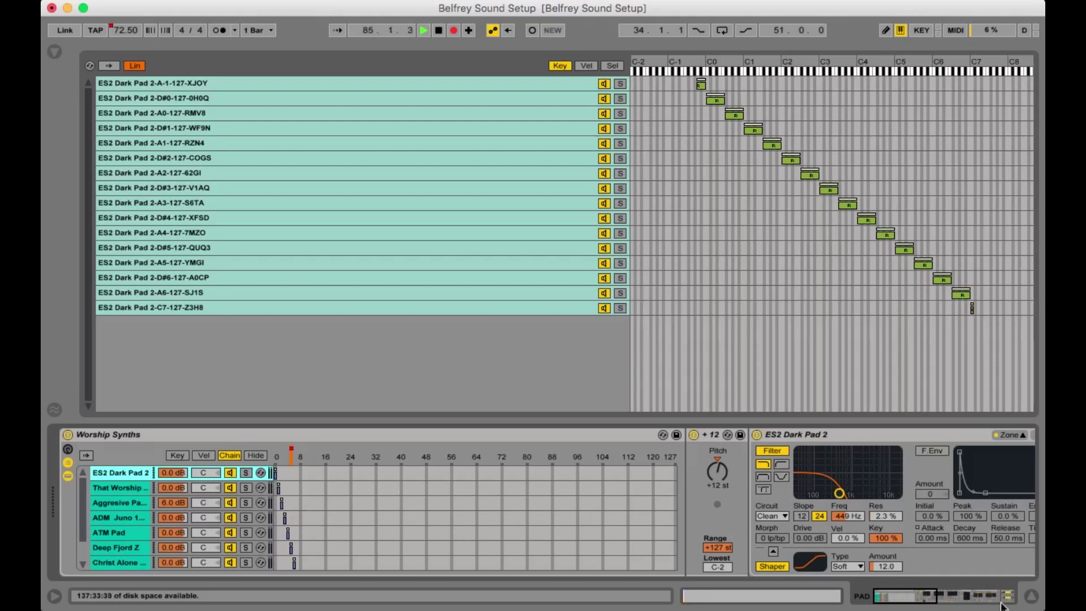
left_click(1032, 596)
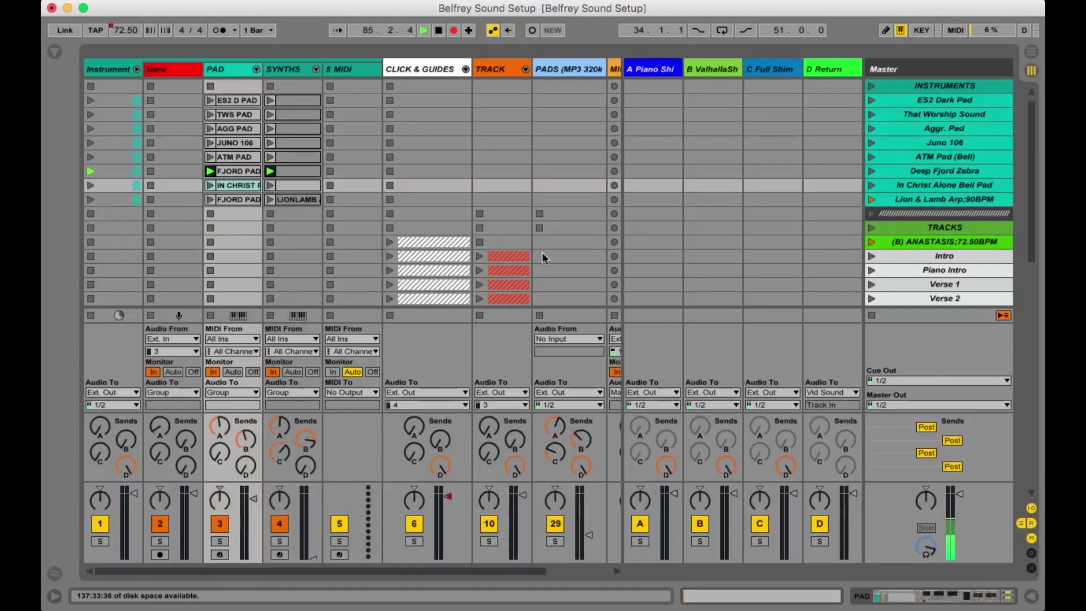
- Display the AGG PAD clip's Chain Selector envelope for the Worship Synths rack
left_click(225, 132)
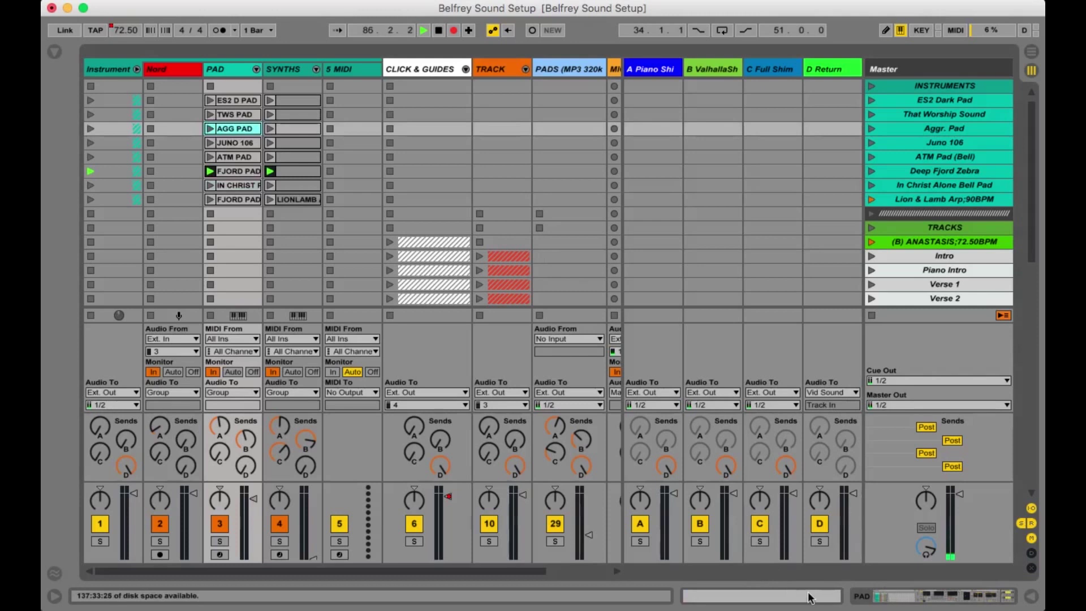
key("super+alt+l")
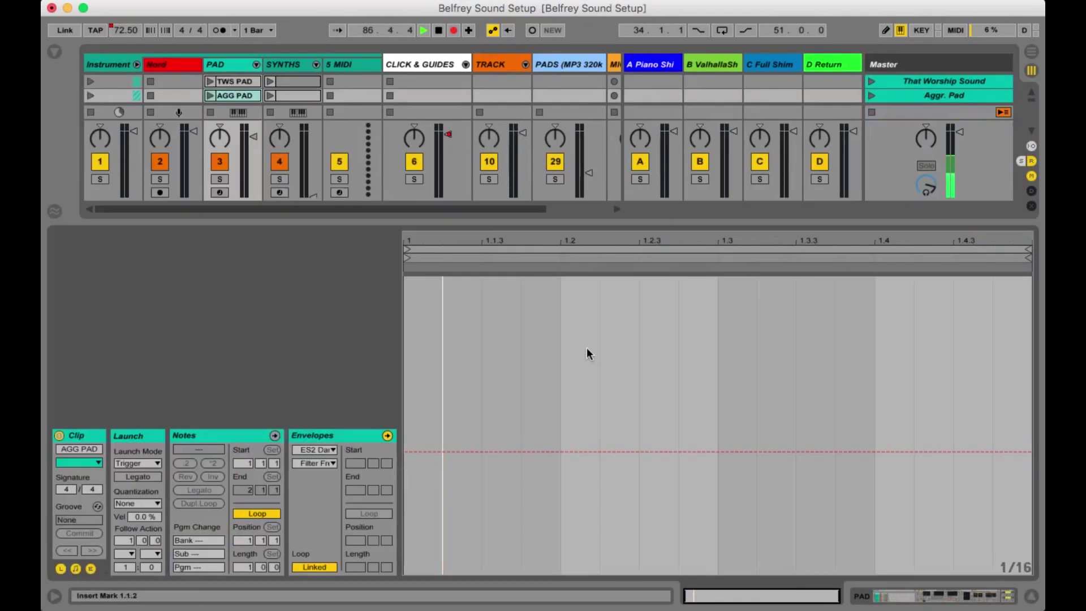
left_click(327, 453)
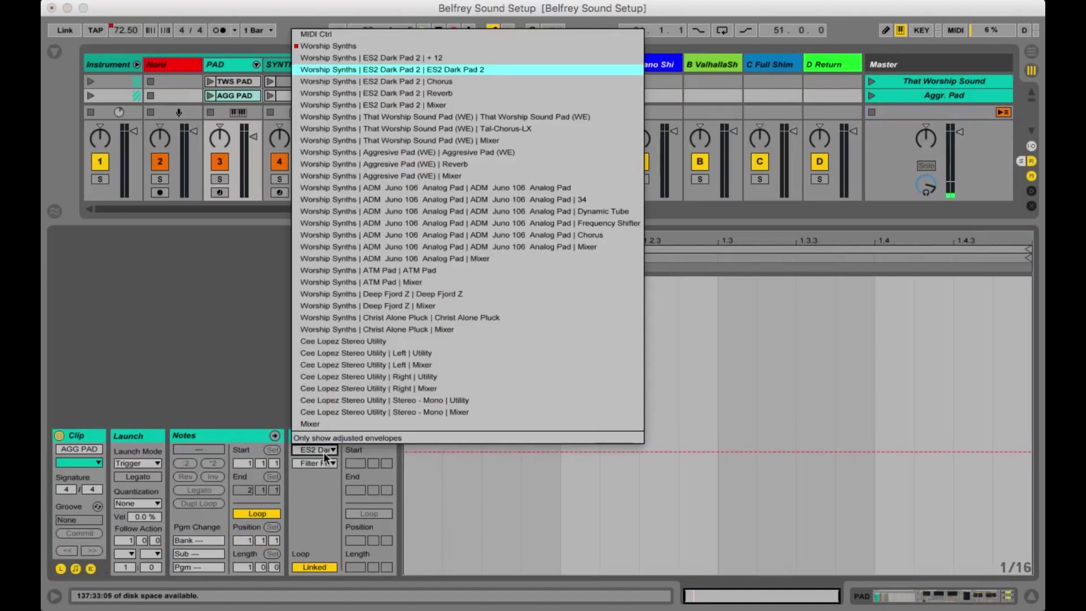
left_click(328, 46)
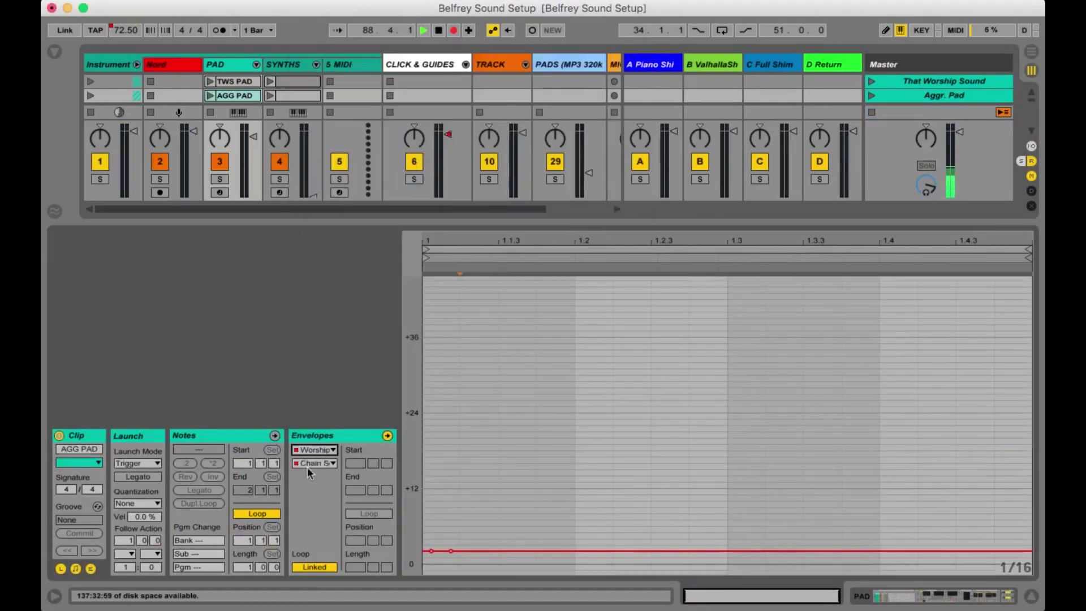
left_click(326, 464)
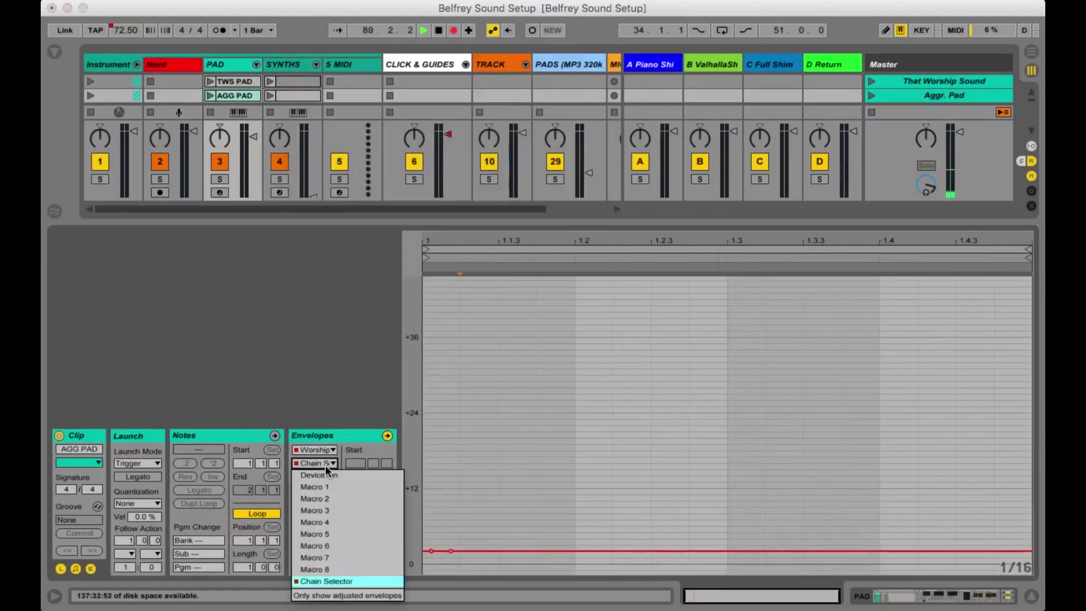
left_click(327, 469)
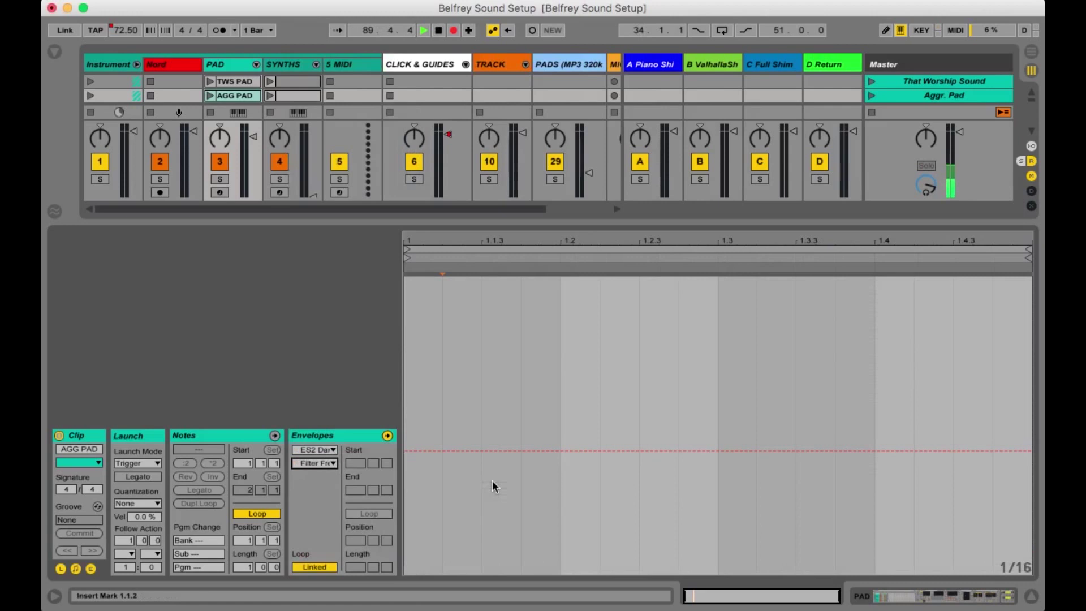
left_click(315, 449)
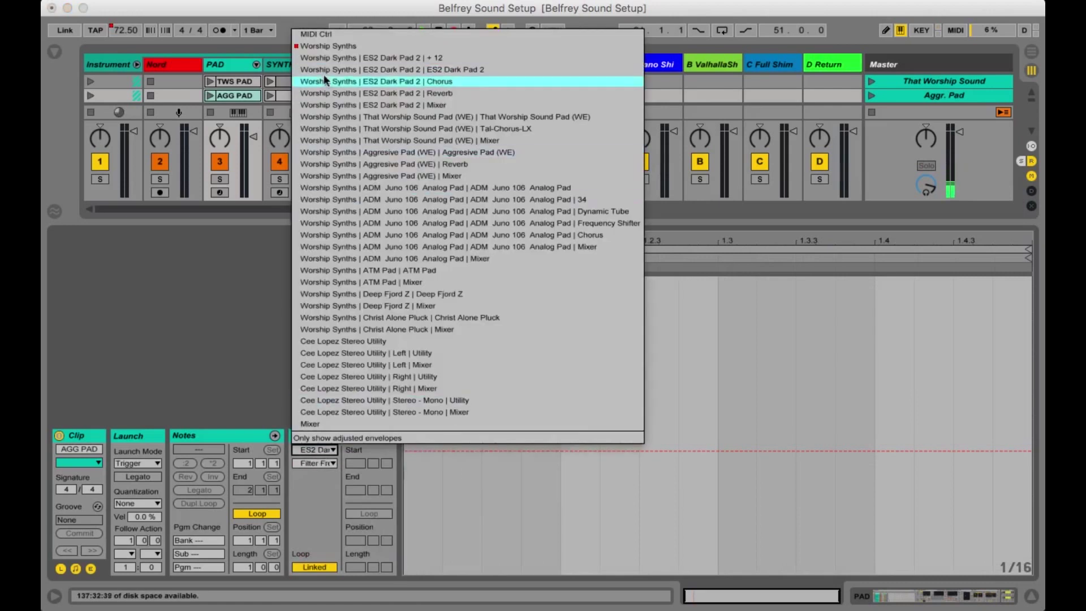
left_click(320, 45)
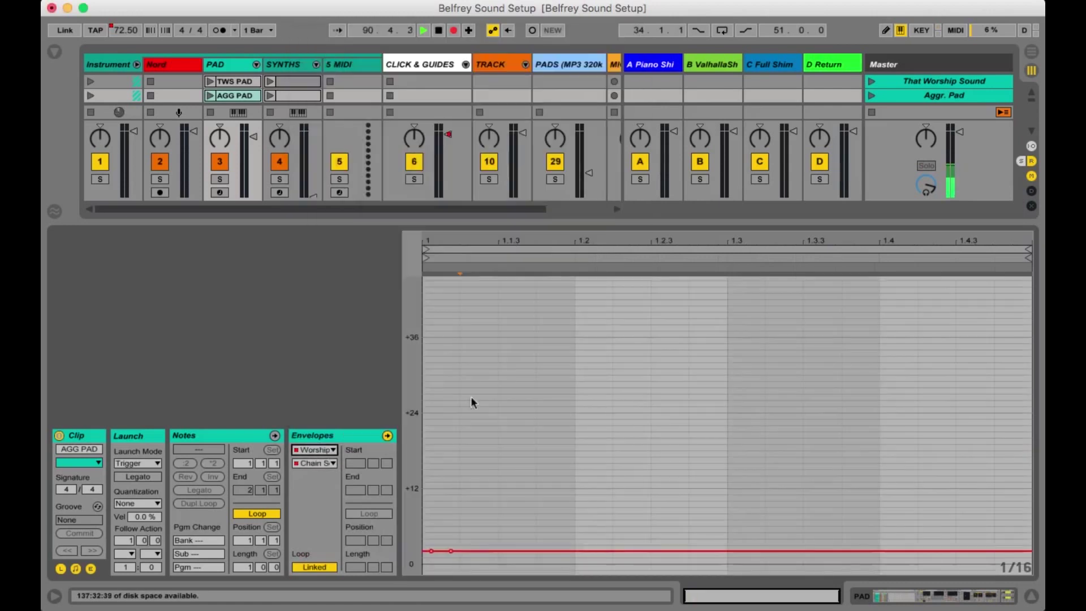
left_click(435, 556)
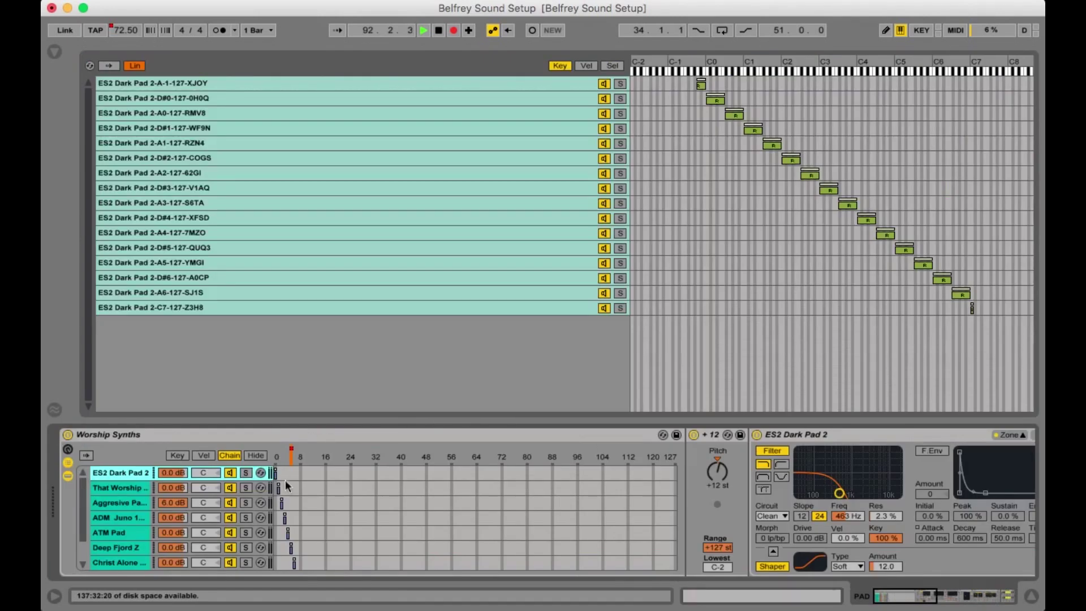
- Examine the Aggressive Pad chain and its chain selector zone in the Worship Synths rack
left_click(135, 504)
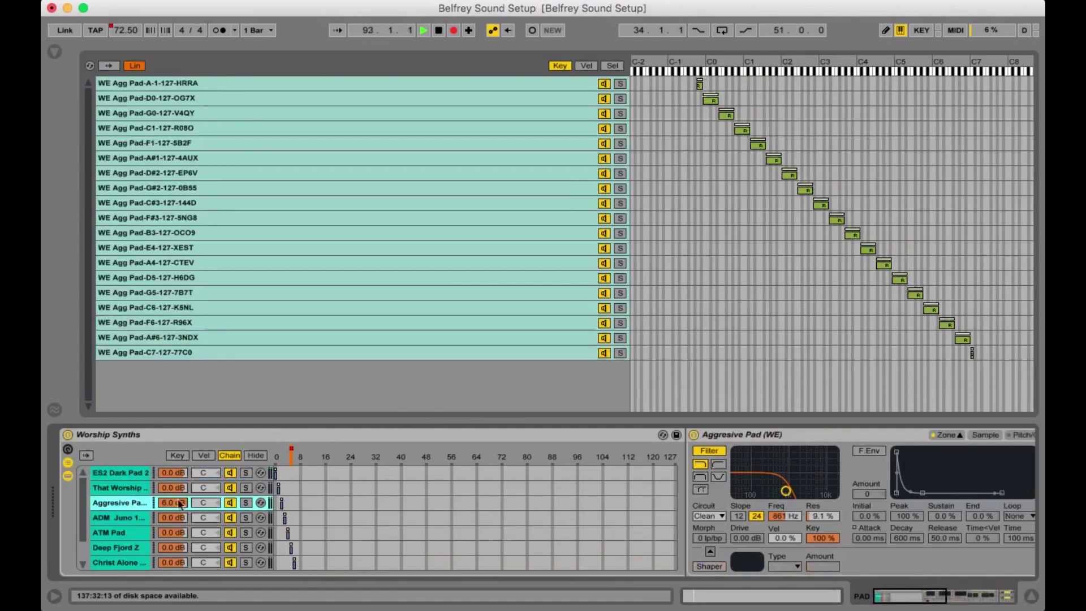
left_click(281, 504)
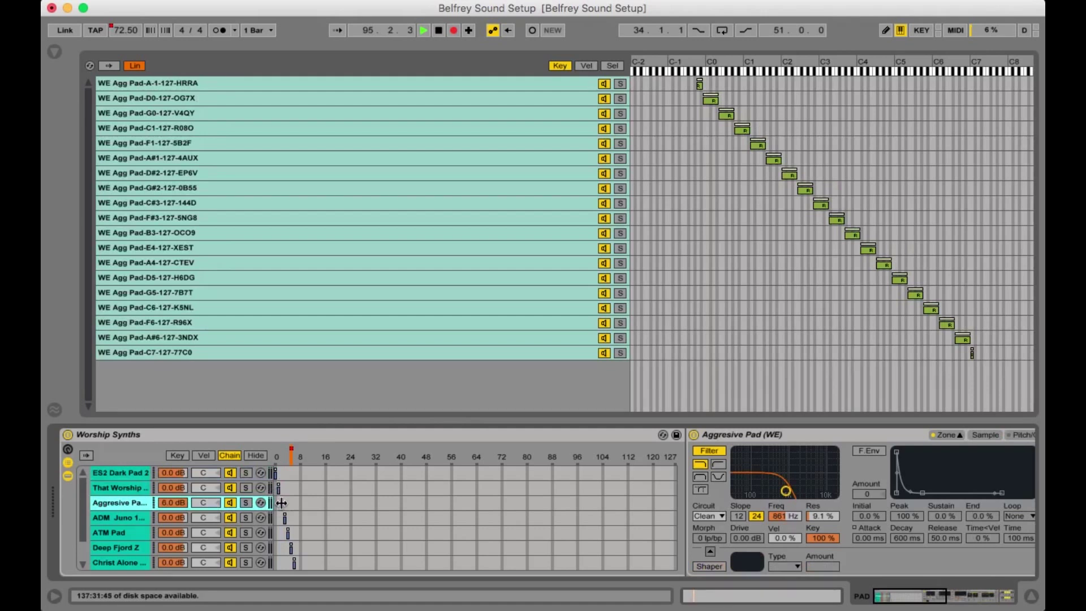
left_click(1031, 599)
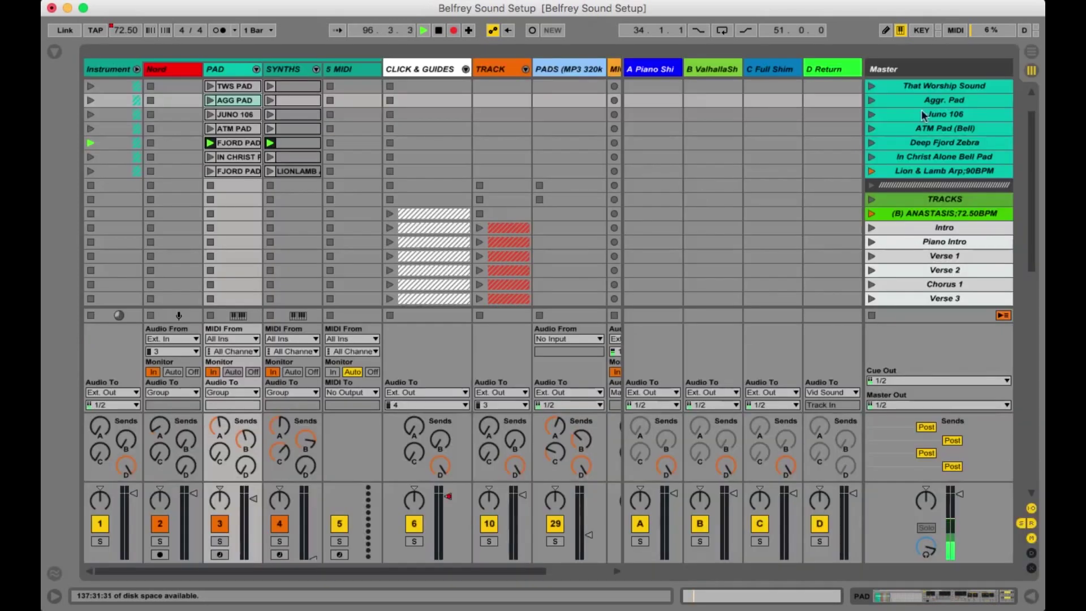
- Launch the Deep Fjord Zebra scene, followed by the Aggr. Pad scene
left_click(909, 147)
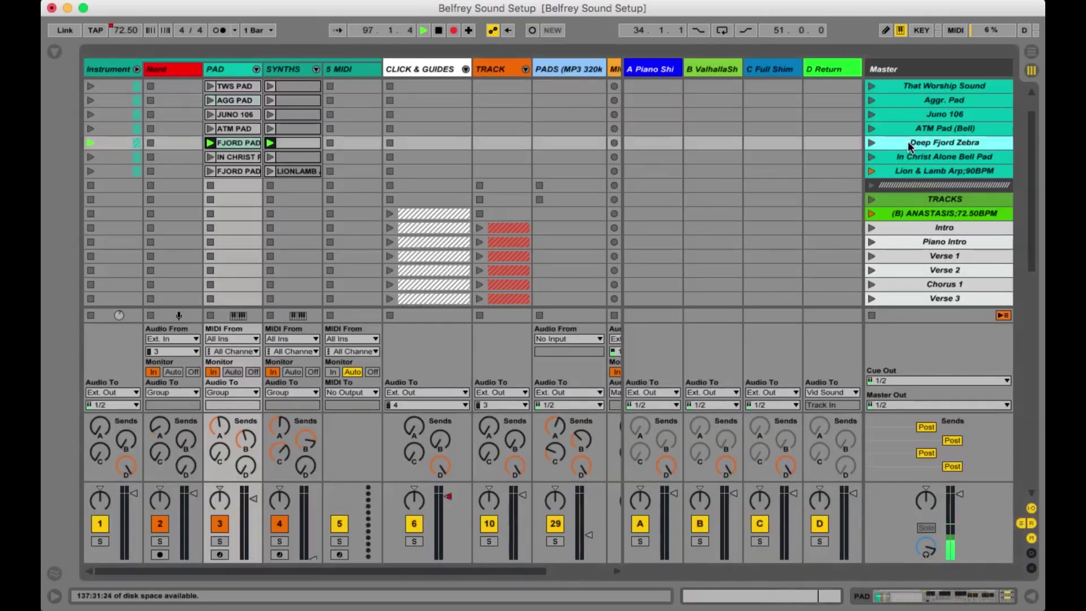
scroll(909, 147, "up", 2)
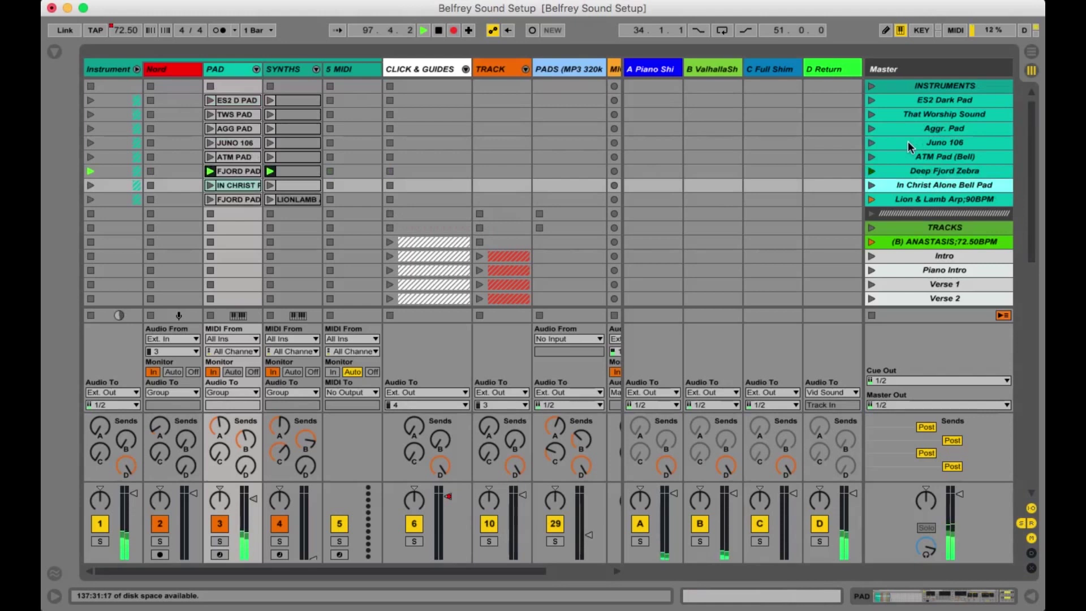
scroll(518, 228, "right", 3)
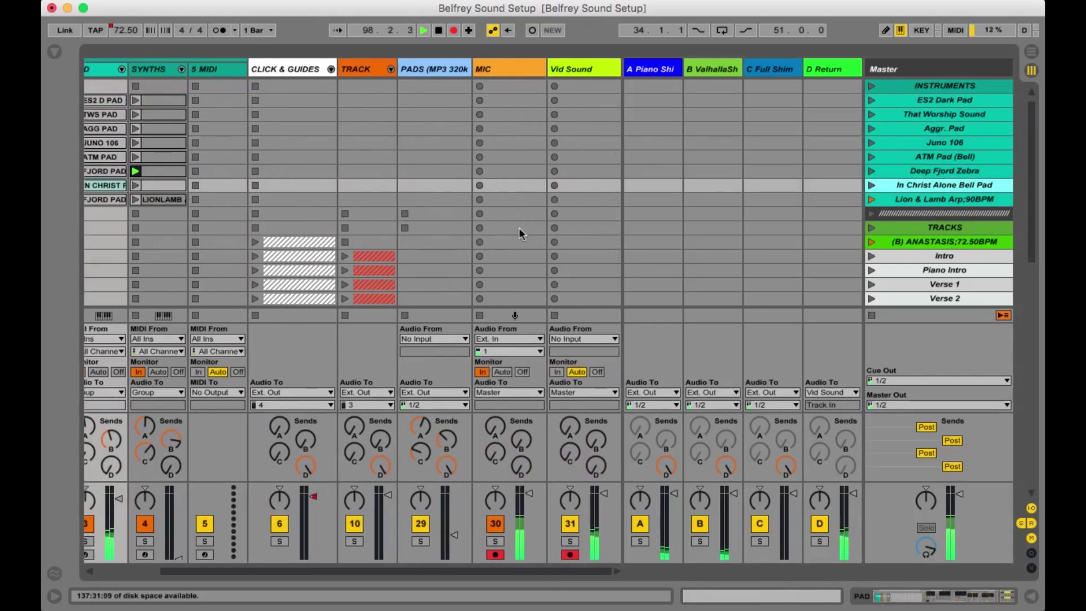
scroll(518, 227, "left", 3)
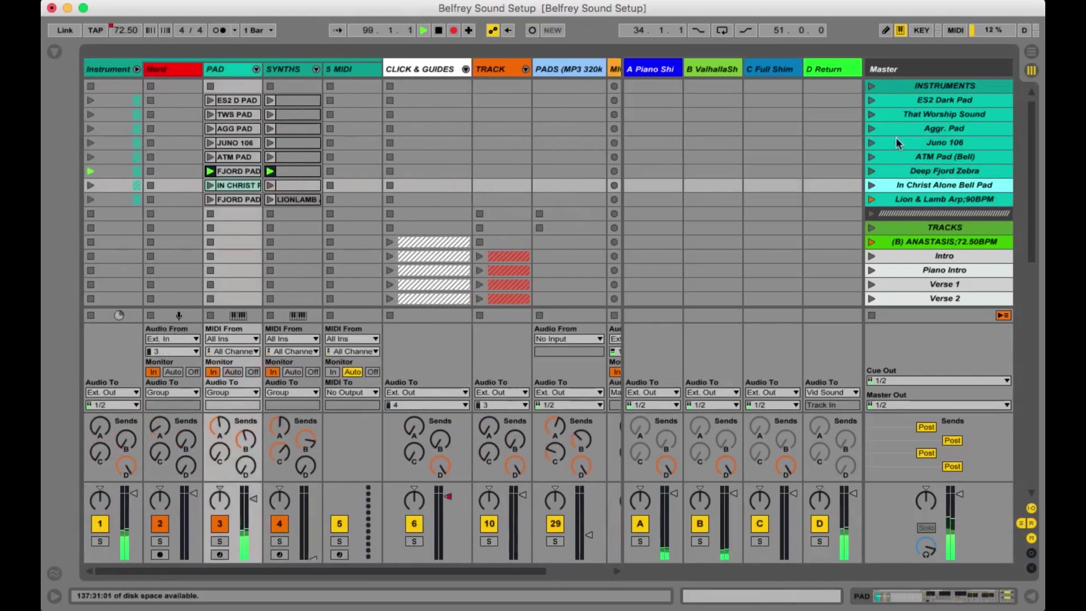
left_click(916, 130)
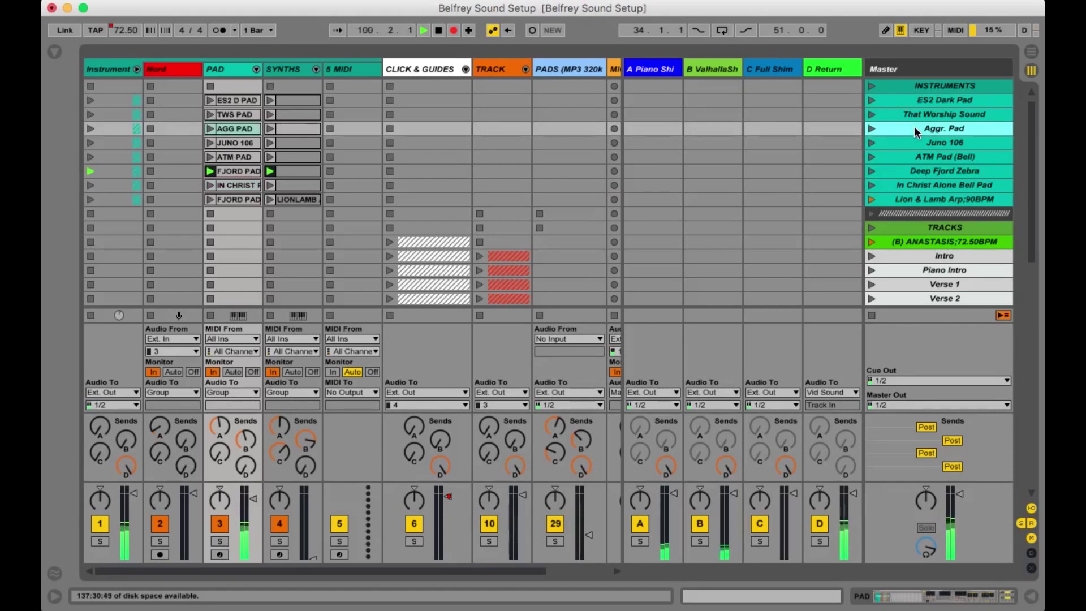
key("Return")
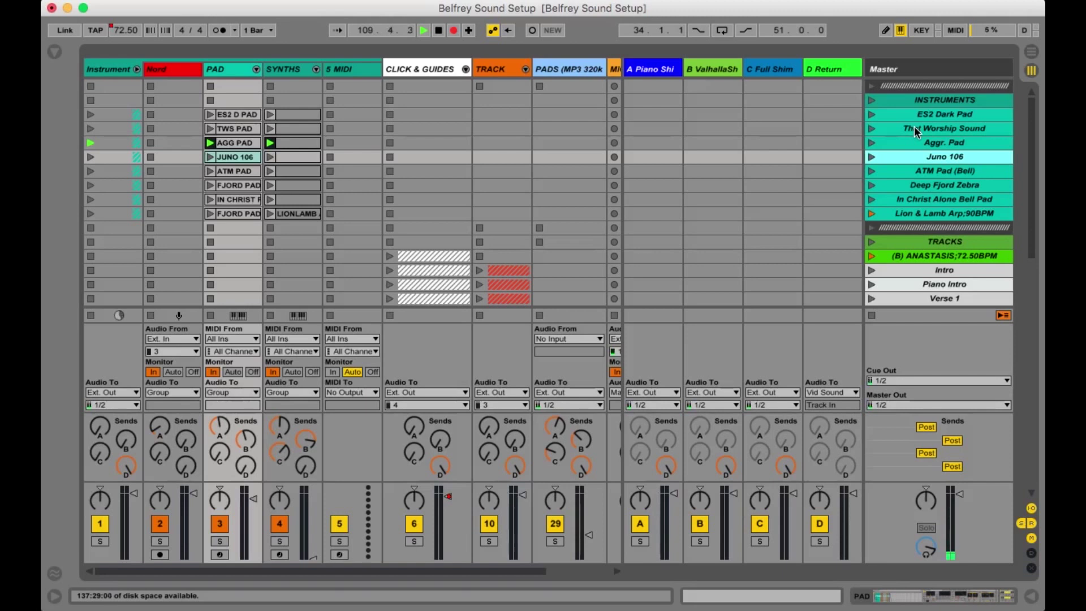
- Unfold the PAD track's chains to view their individual mixer strips, and fold them back up
left_click(256, 70)
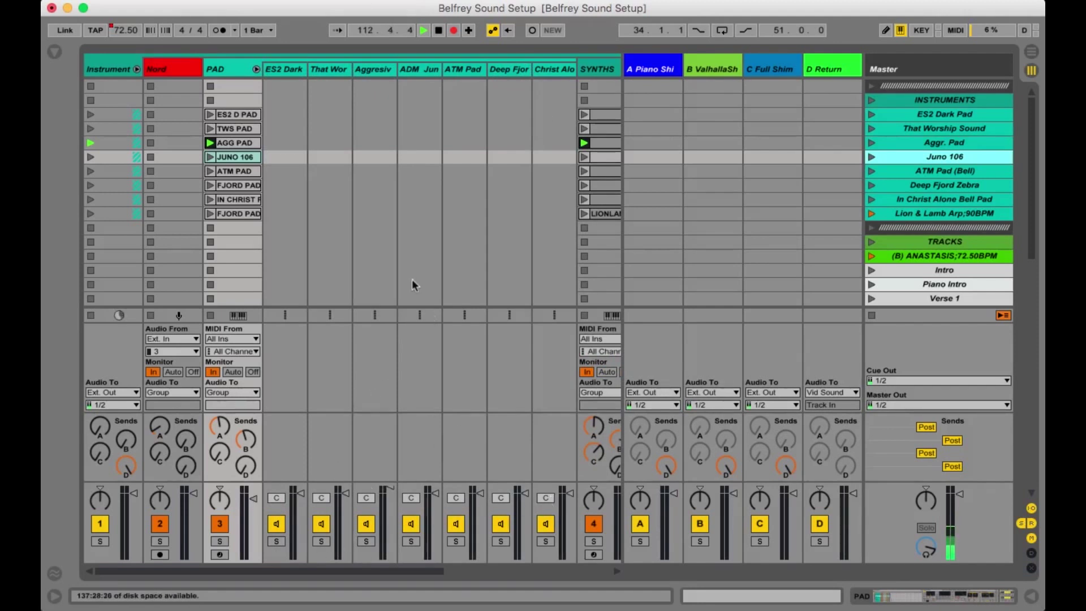
left_click(256, 69)
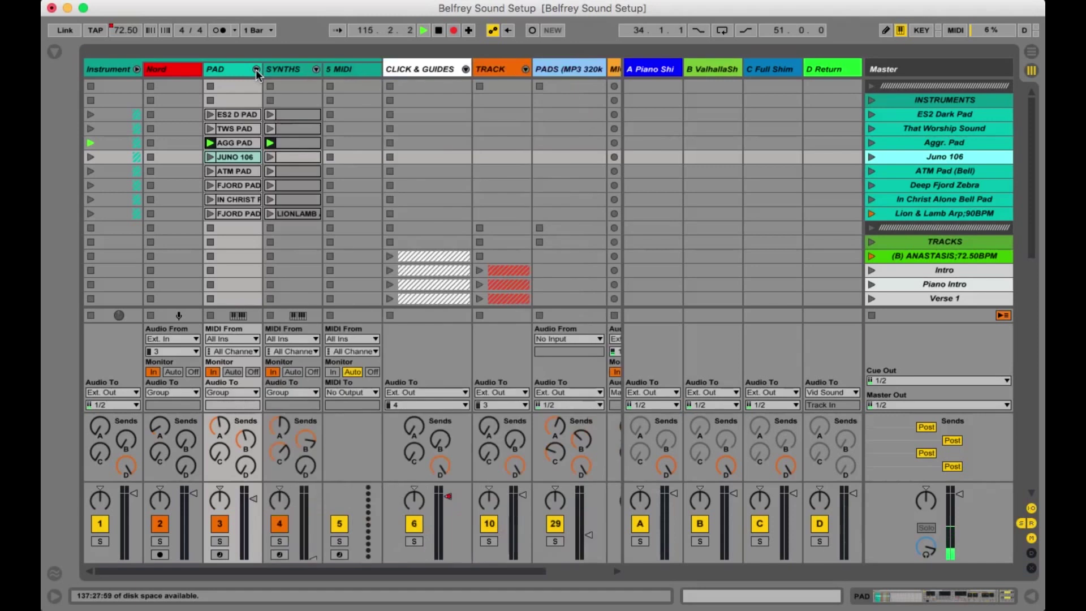
- Launch the Lion & Lamb Arp;90BPM scene and balance the SYNTHS track with its volume at -3.0 dB and a lower send C
left_click(289, 69)
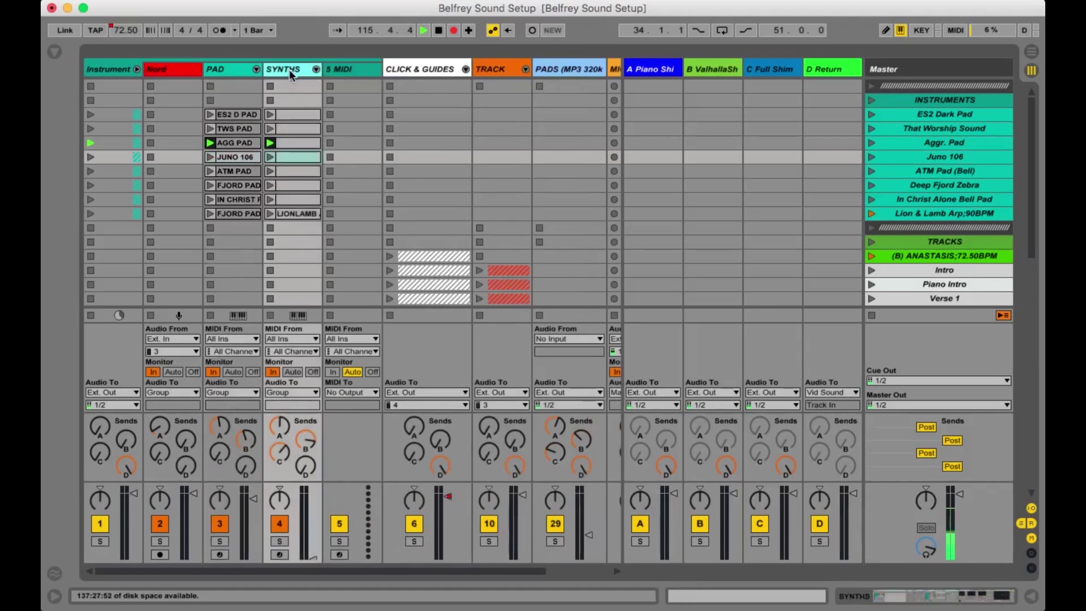
left_click(921, 213)
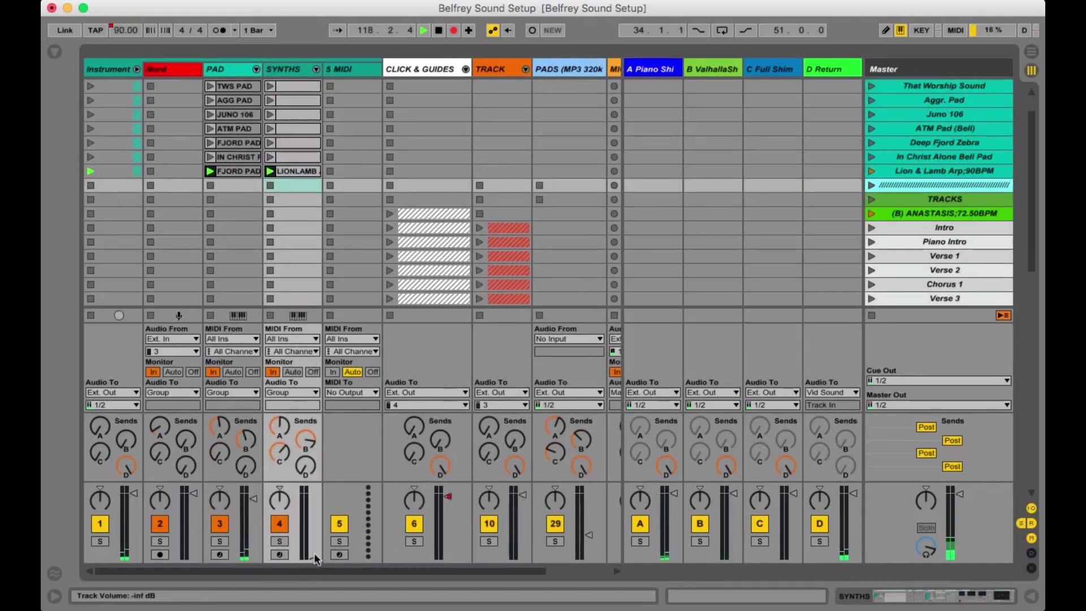
left_click_drag(312, 557, 314, 494)
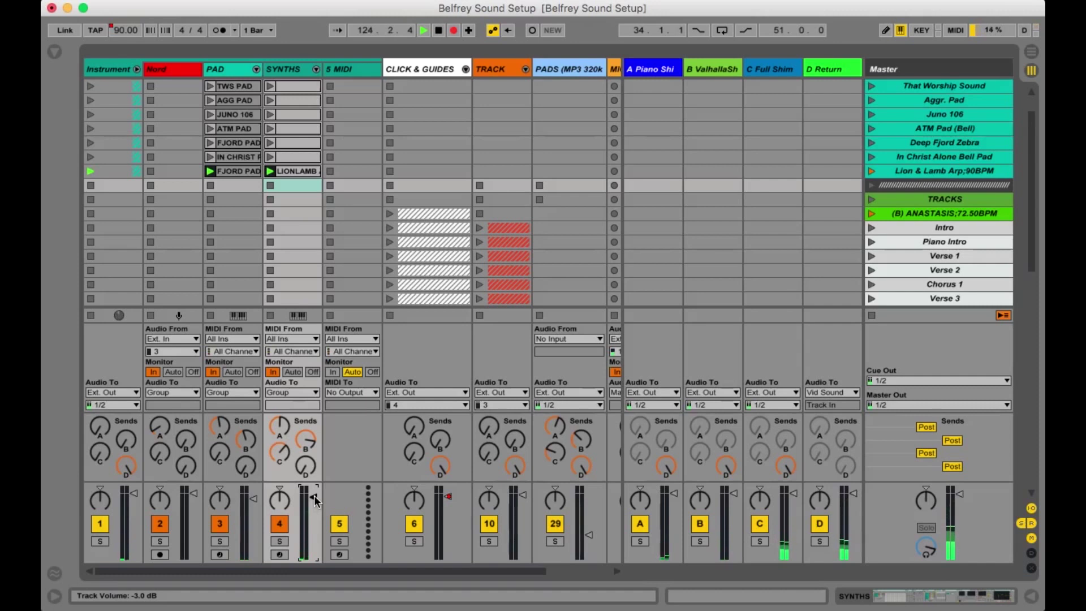
left_click_drag(279, 452, 279, 455)
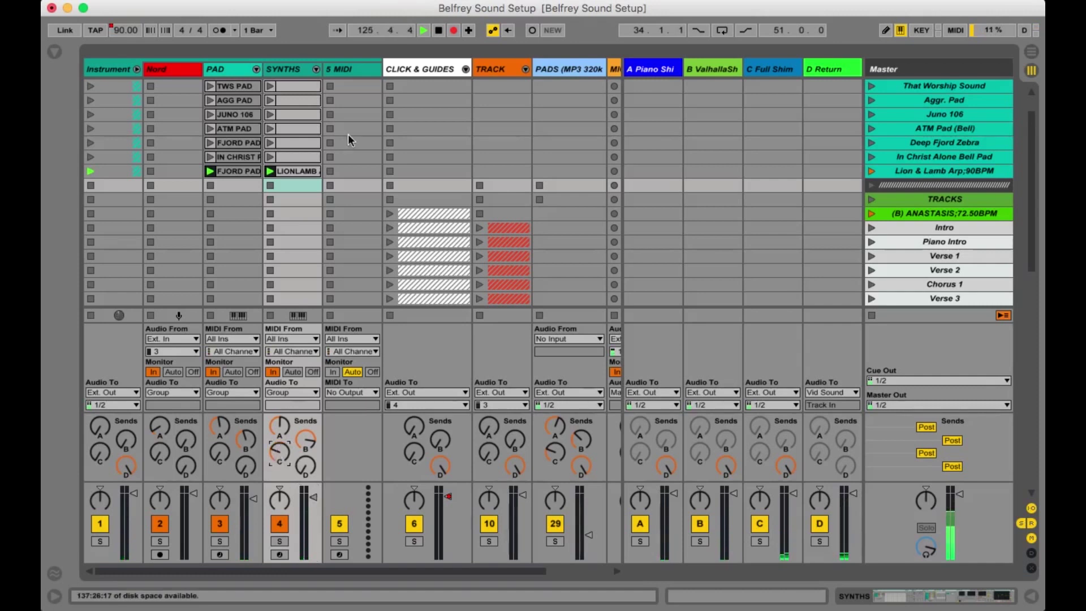
- Select the 5 MIDI track and look over the remaining tracks through Vid Sound
left_click(354, 70)
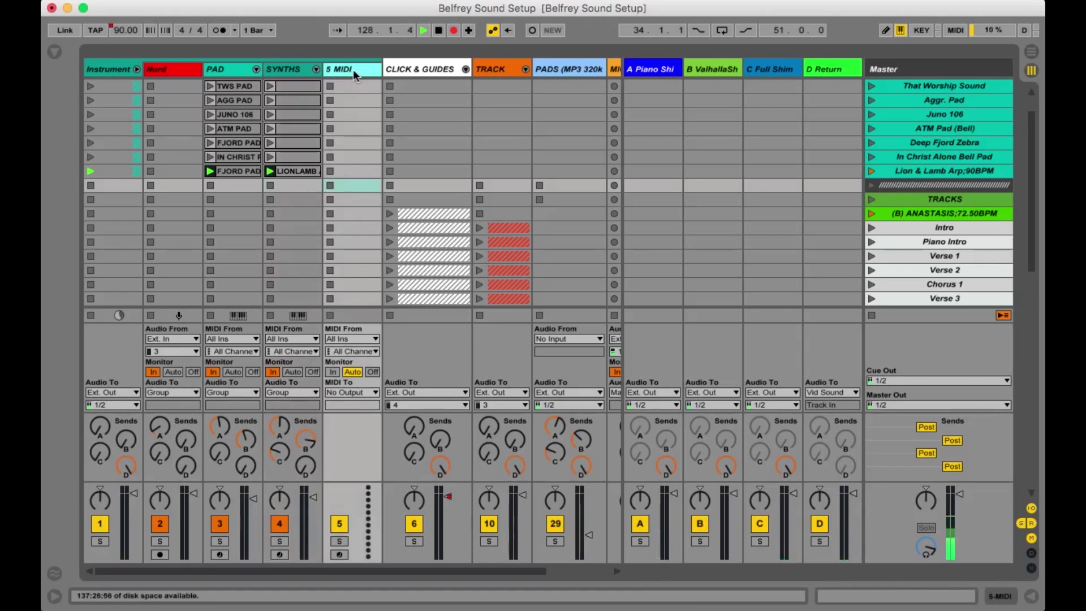
scroll(353, 69, "right", 5)
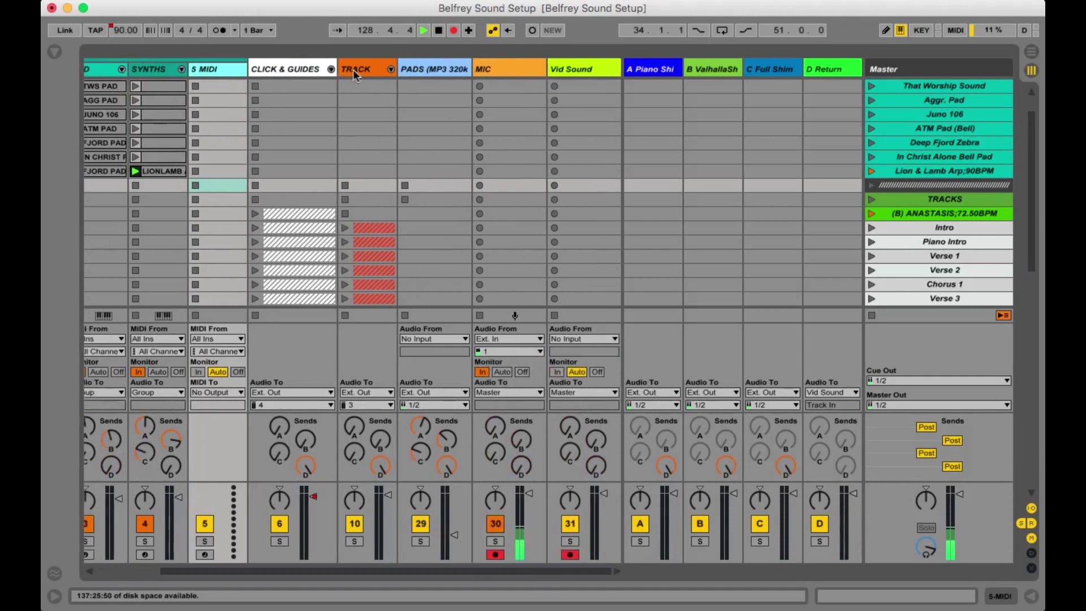
- Fold up the Instruments group and unfold the CLICK & GUIDES group into its individual tracks
scroll(183, 70, "left", 5)
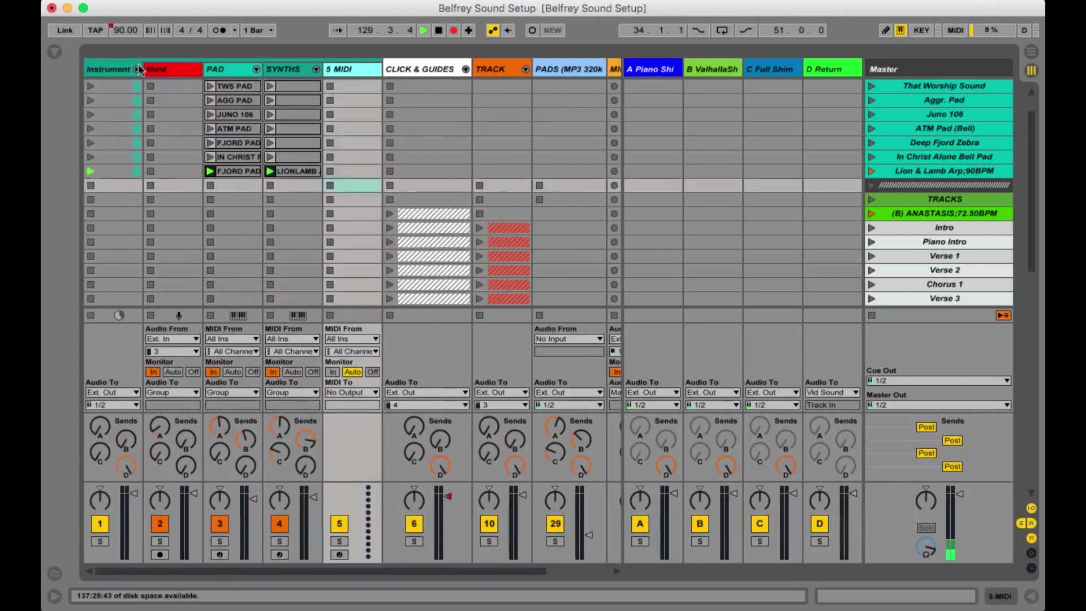
left_click(137, 69)
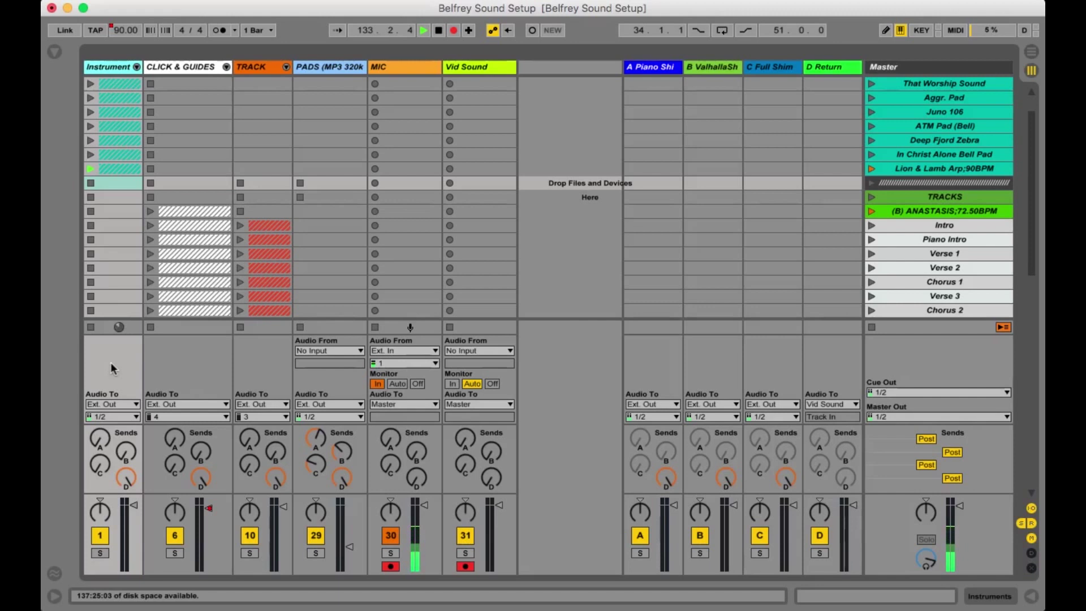
left_click(181, 68)
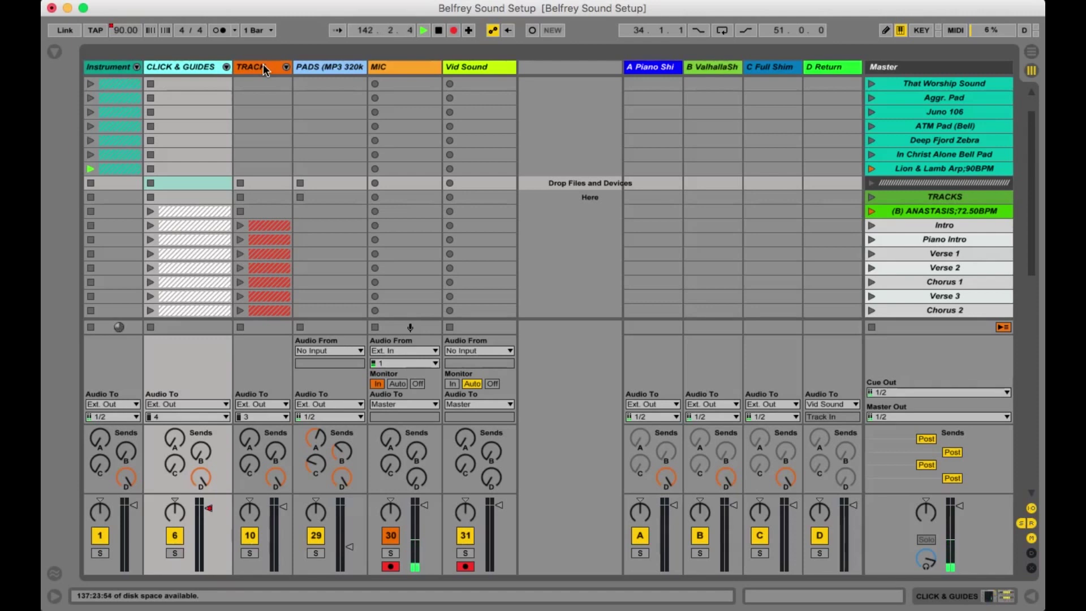
left_click(226, 67)
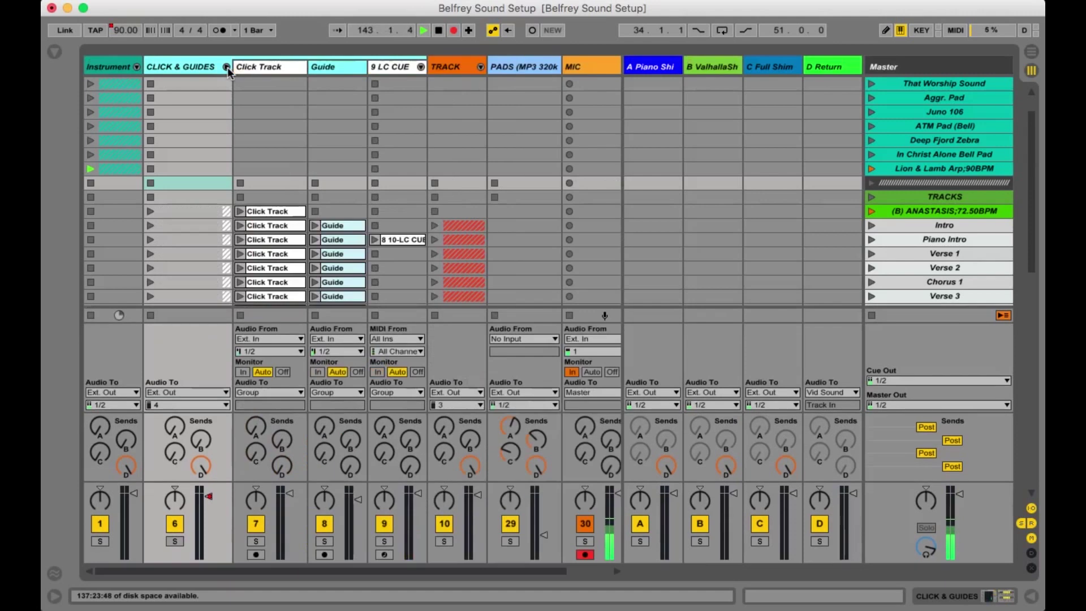
- View the waveforms of the Intro scene's Click Track and Guide clips, closing the clip view after each one
left_click(273, 67)
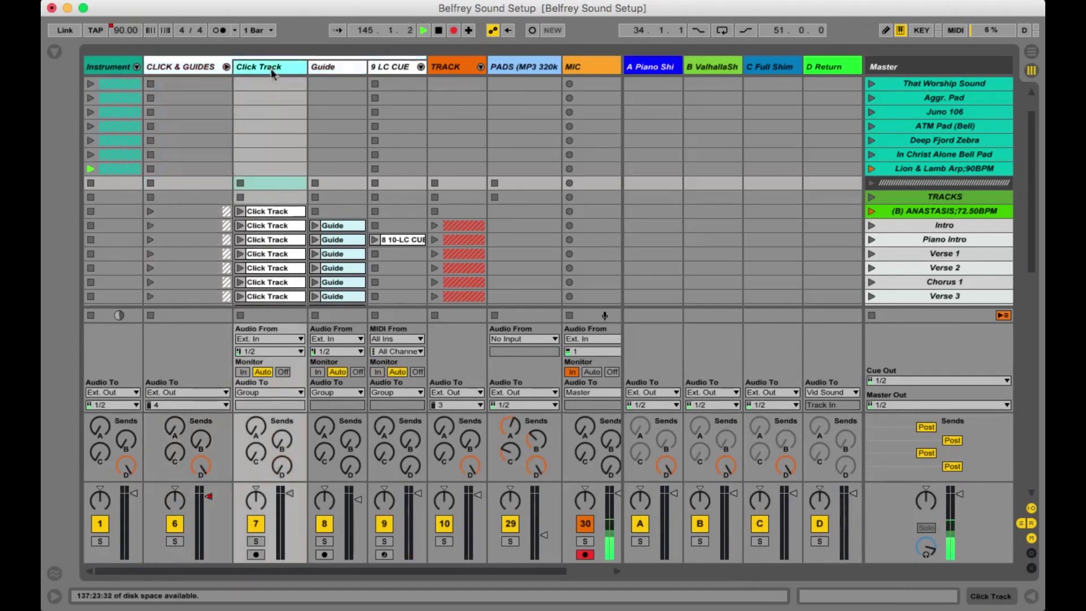
left_click(272, 225)
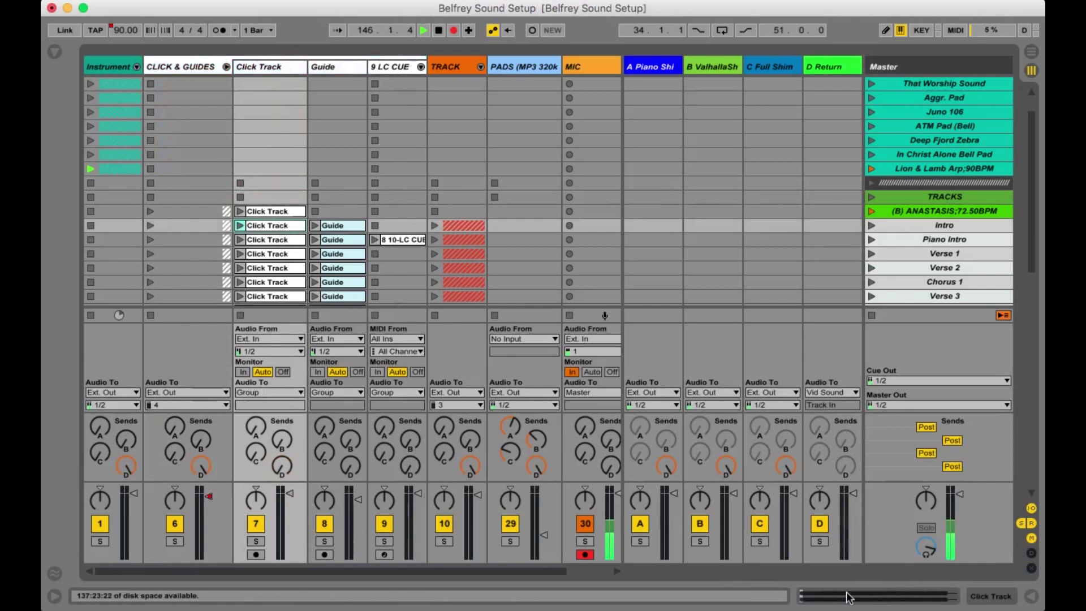
left_click_drag(847, 587, 843, 226)
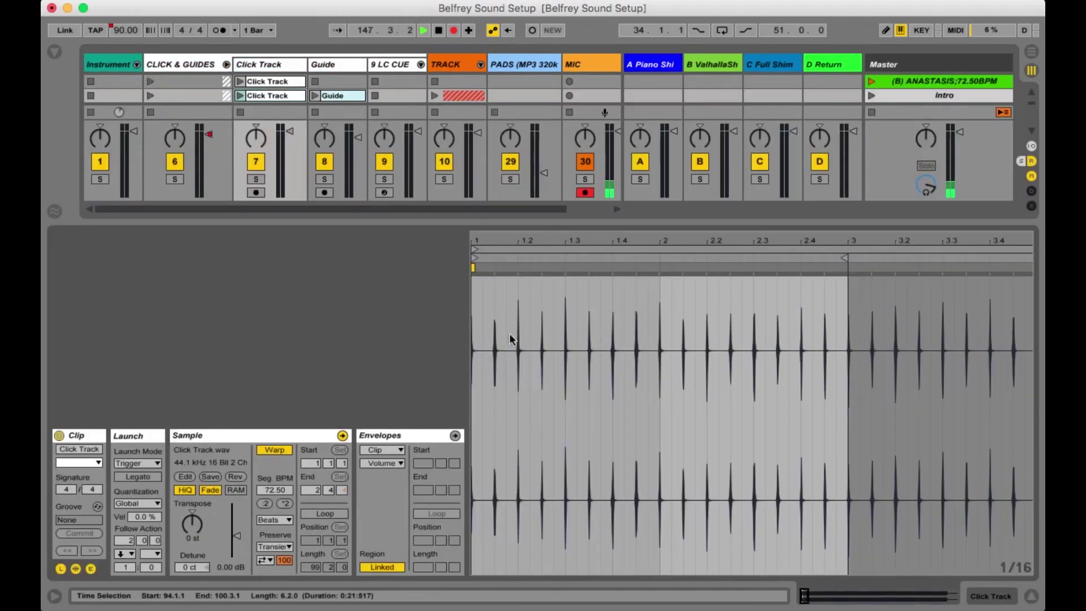
left_click(1032, 595)
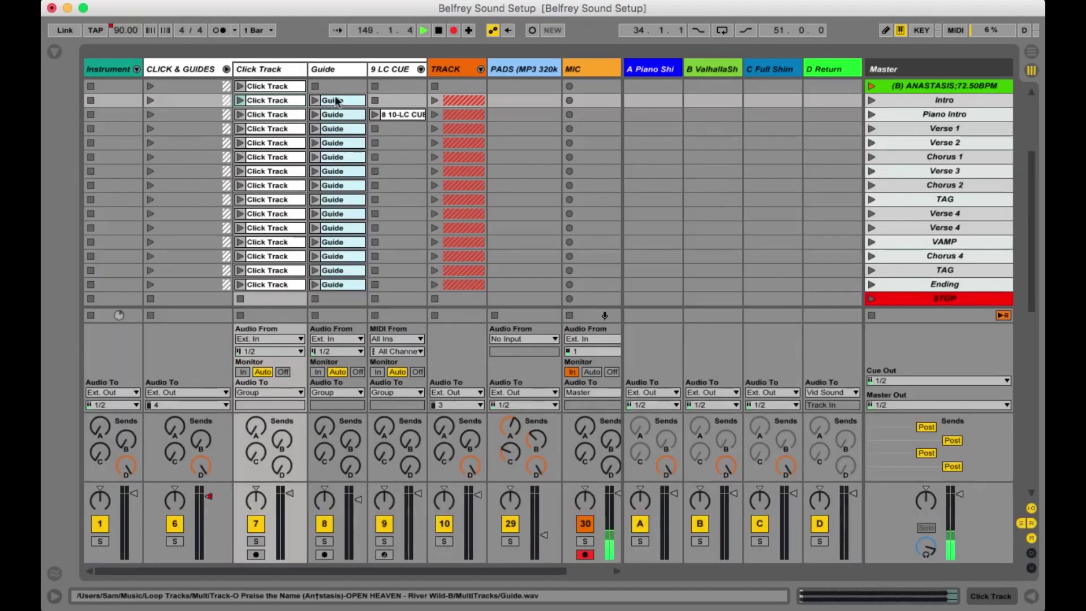
left_click(909, 601)
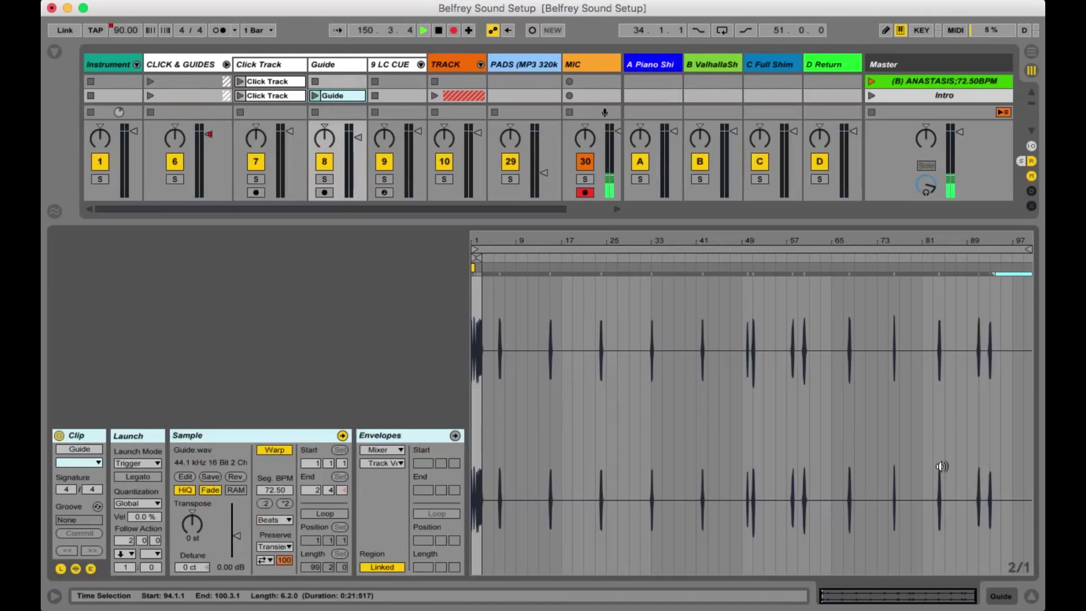
left_click(1031, 596)
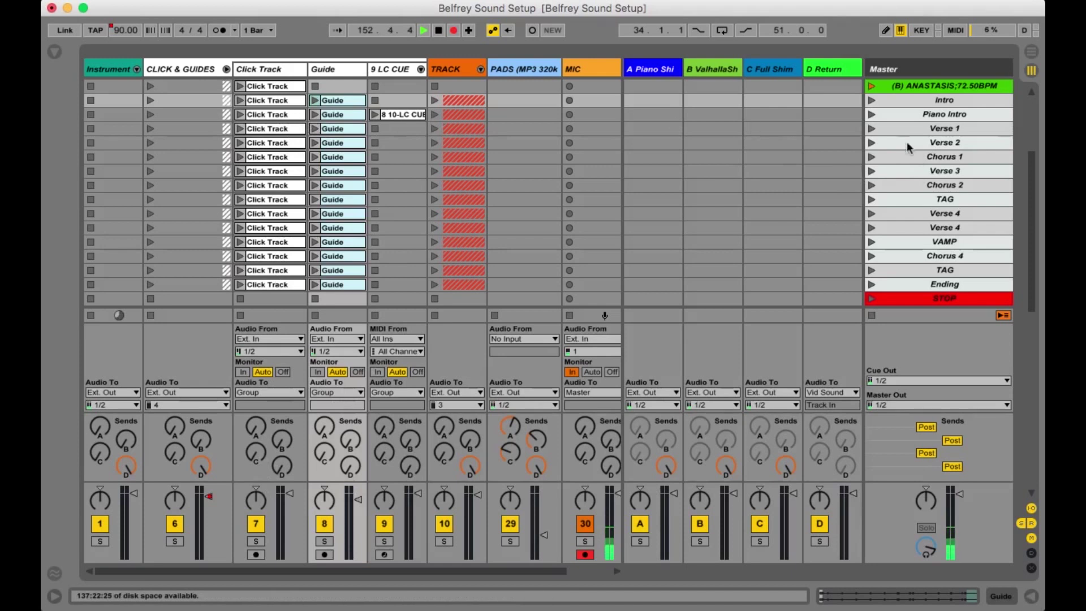
- Launch the Verse 1 scene, followed by the (B) ANASTASIS;72.50BPM scene
left_click(918, 129)
key("Return")
scroll(918, 129, "up", 3)
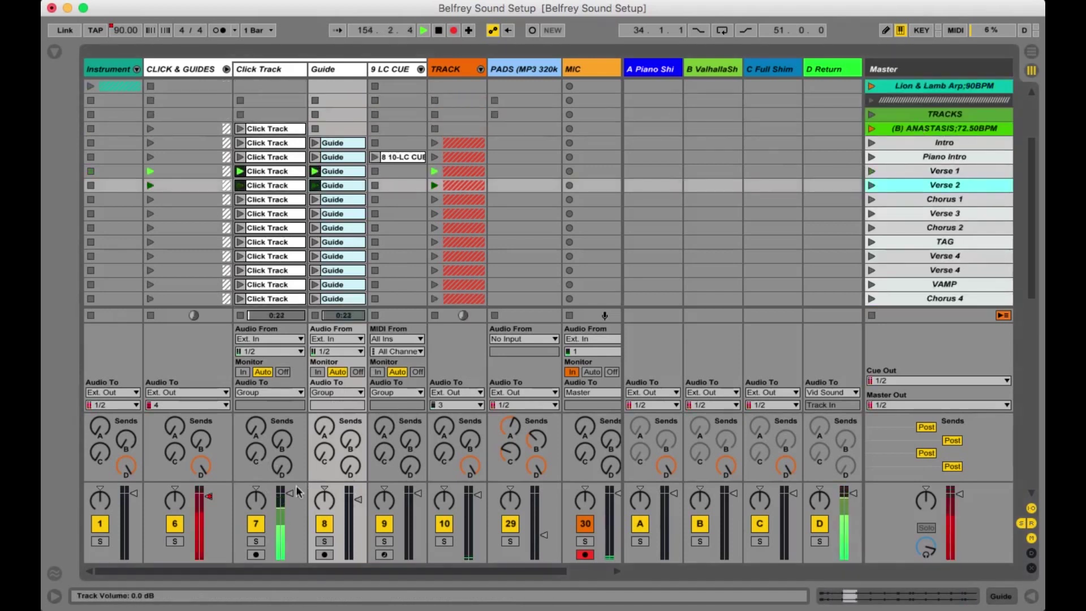
left_click(916, 132)
key("Return")
scroll(928, 150, "up", 3)
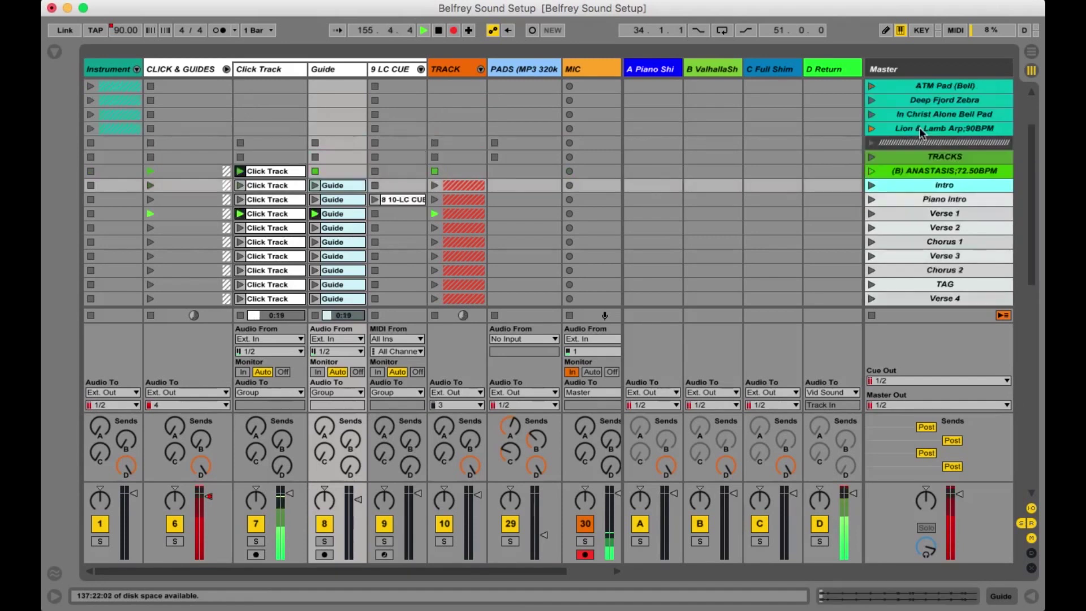
- Launch the Chorus 1 scene of the ANASTASIS song
left_click(934, 244)
key("Return")
scroll(934, 243, "down", 5)
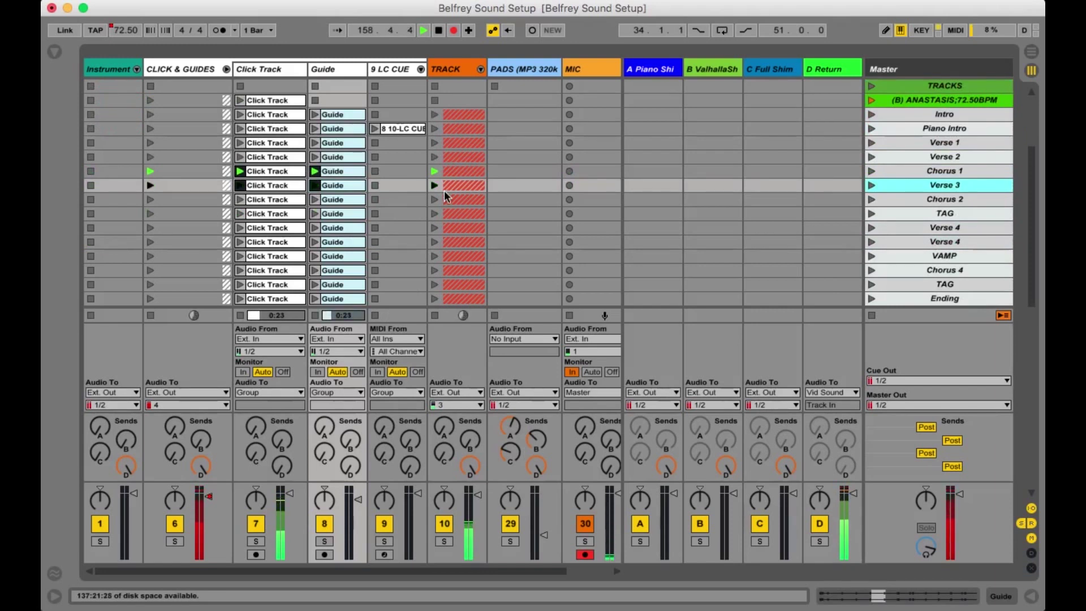
- Unfold the TRACK group and look over its stem tracks from Drums (Live) through EG 2
left_click(461, 76)
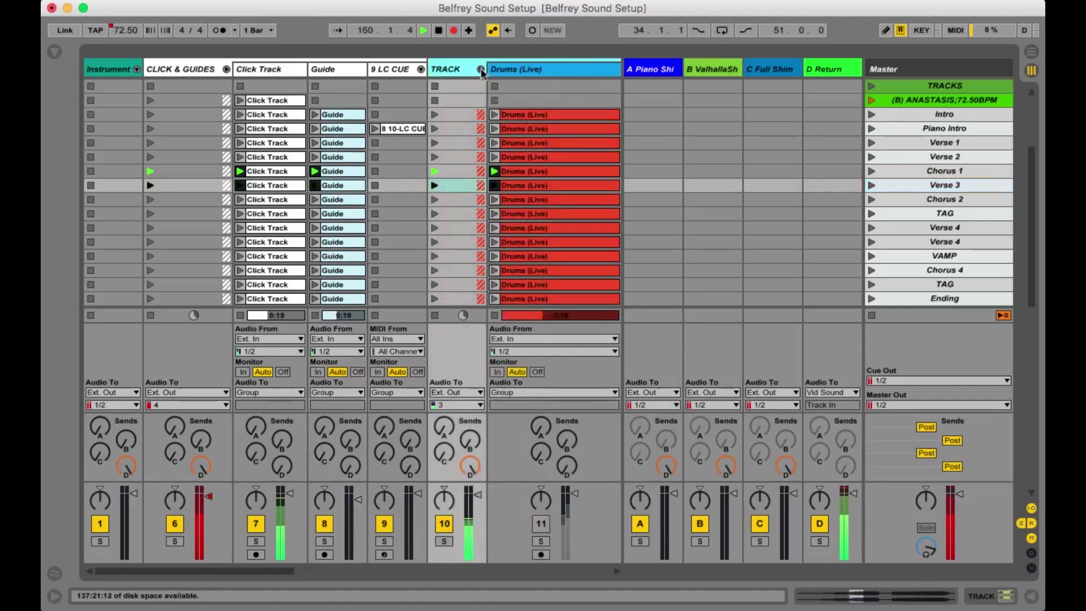
left_click(480, 69)
scroll(478, 116, "right", 5)
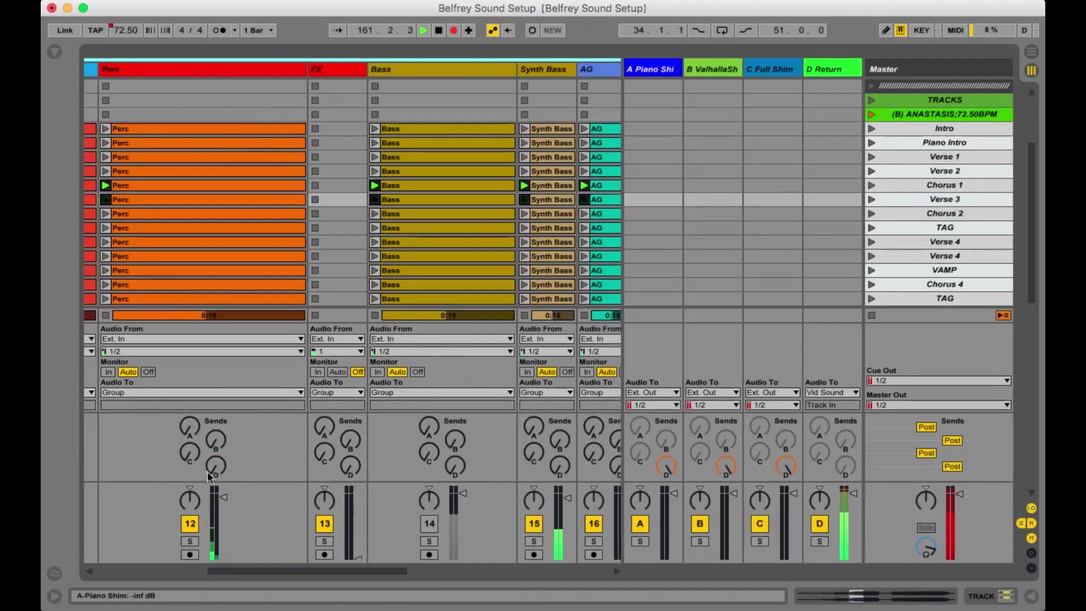
scroll(226, 246, "left", 5)
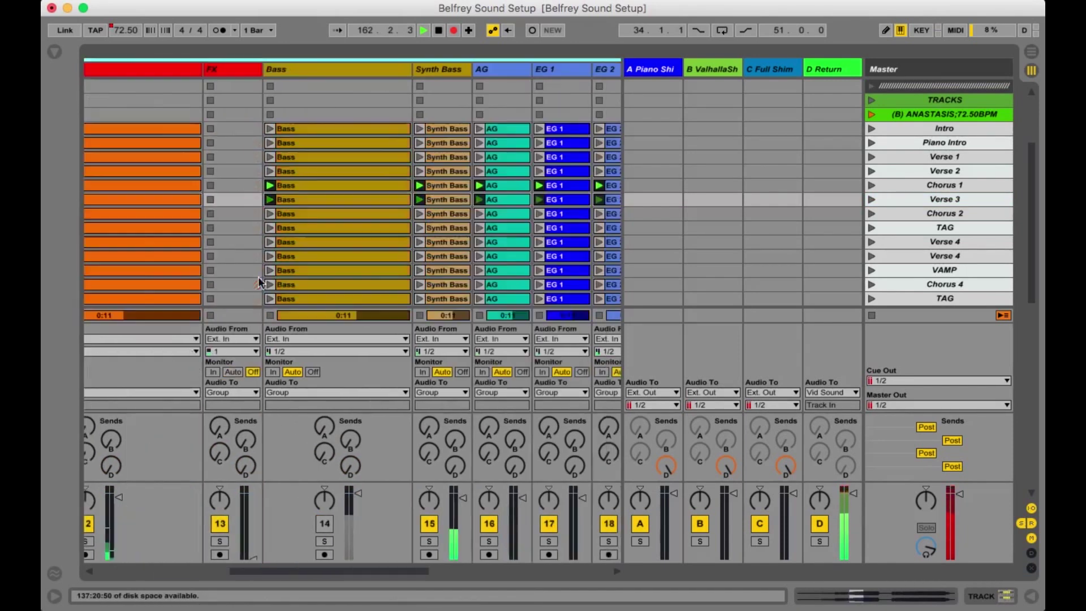
scroll(261, 280, "right", 5)
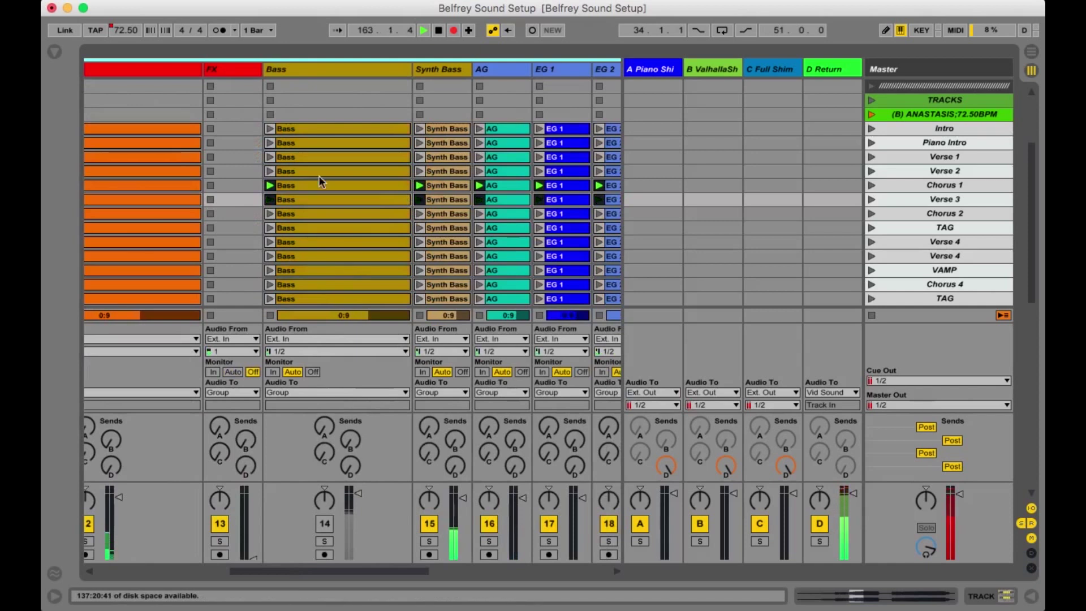
- Lower the volume of the CLICK & GUIDES group
scroll(321, 205, "left", 8)
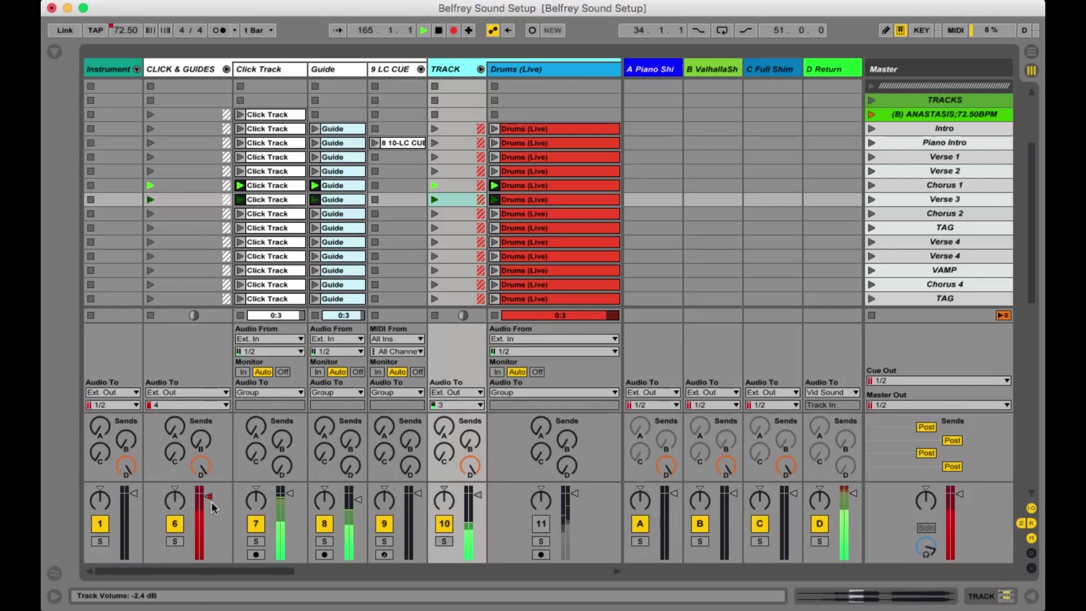
left_click_drag(208, 498, 210, 517)
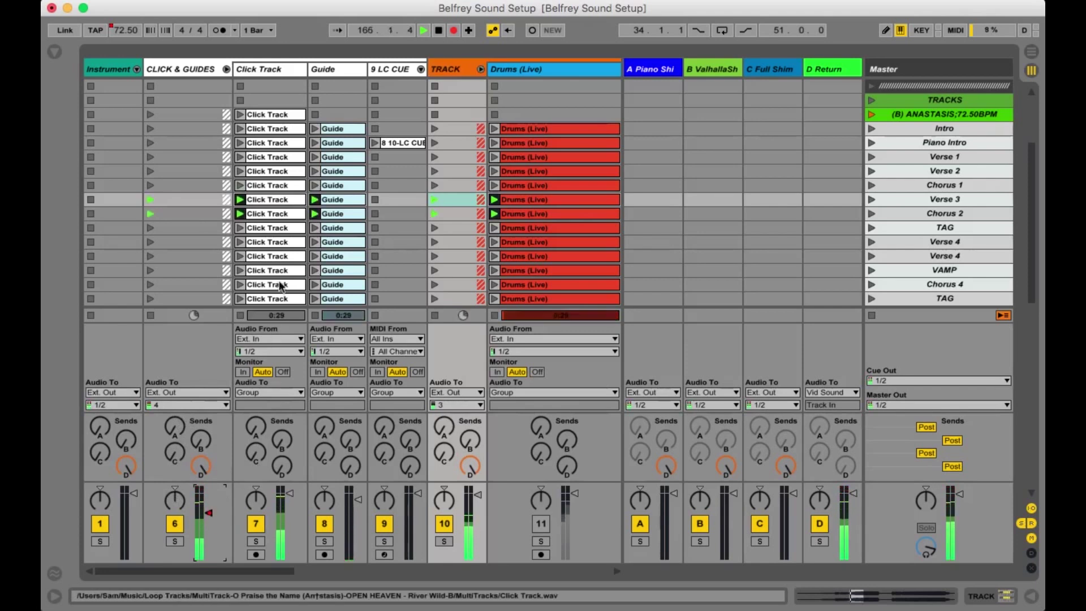
- Look over the TRACK group's further stems through Tenor, and stop all playing clips
scroll(279, 284, "right", 5)
scroll(279, 284, "up", 1)
scroll(278, 285, "right", 5)
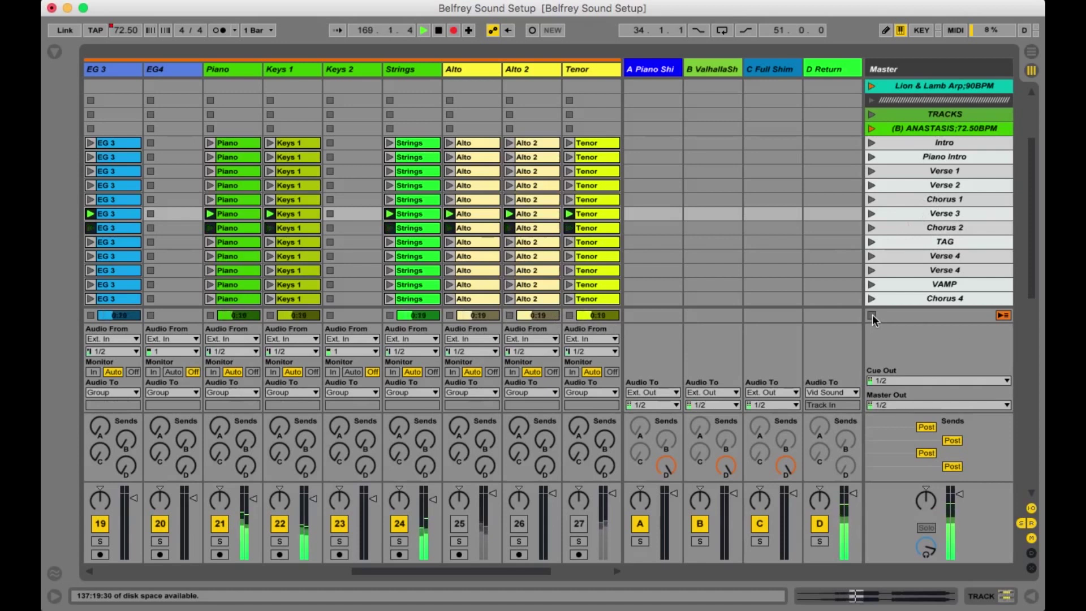
- Look back over the drum, guitar and keys stems, and fold up the CLICK & GUIDES group
scroll(331, 211, "left", 10)
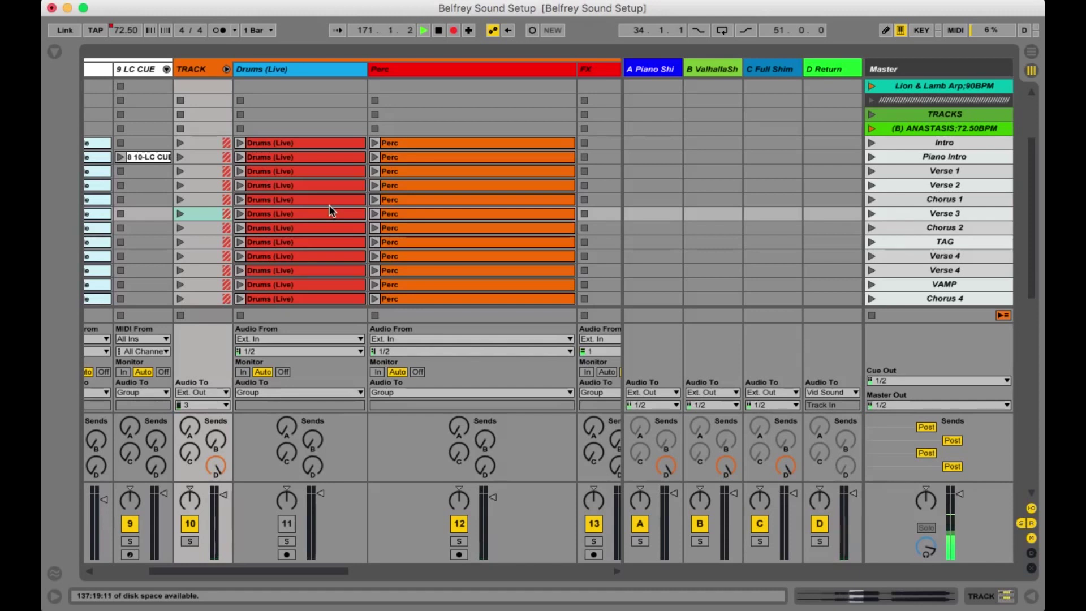
scroll(331, 210, "right", 10)
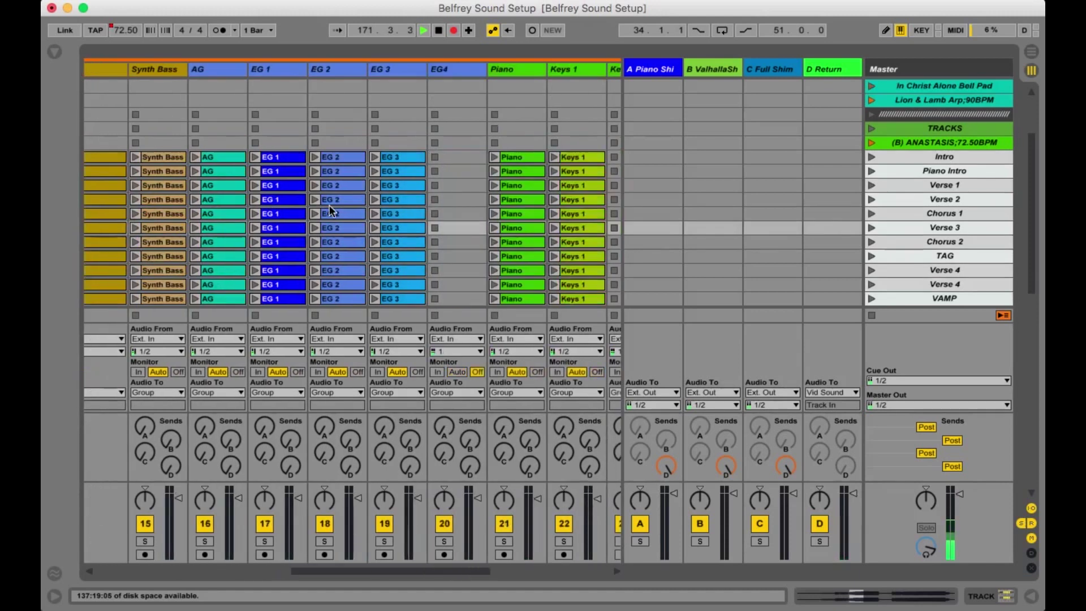
scroll(331, 211, "left", 10)
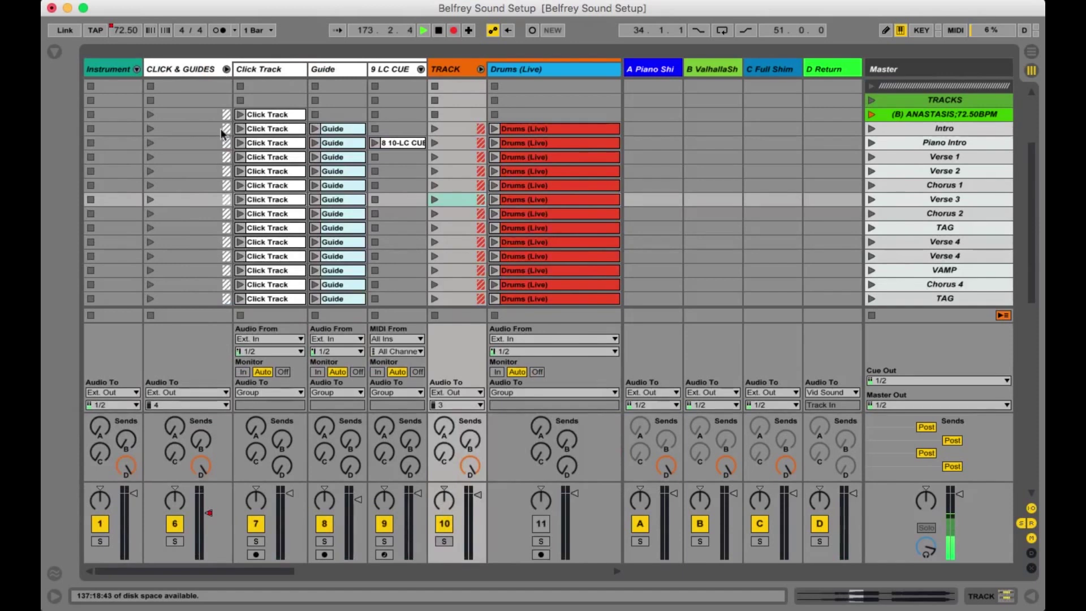
left_click(226, 69)
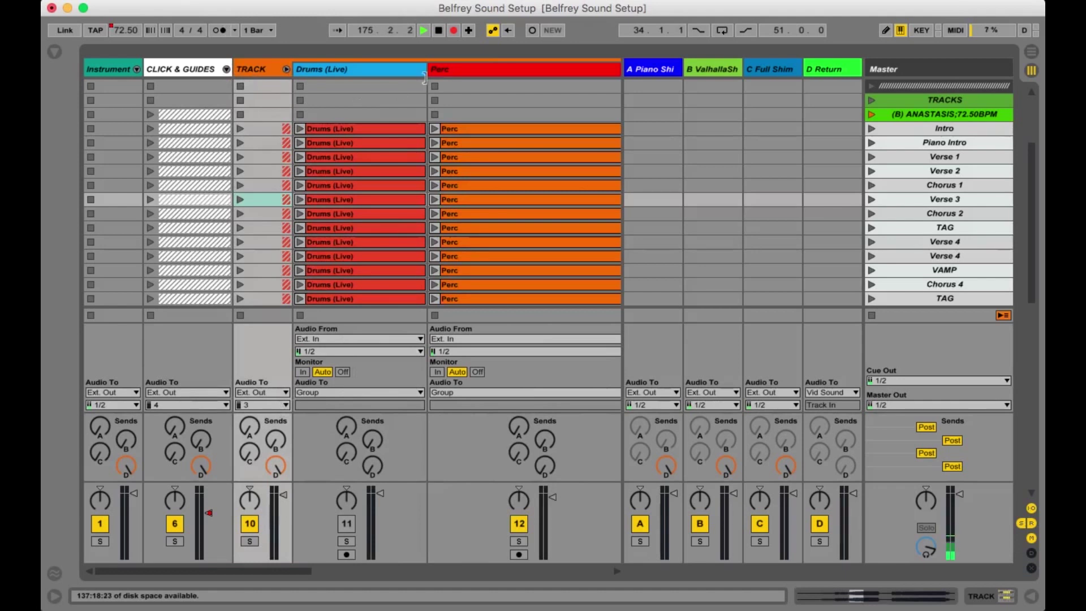
- Look over the stem tracks through Tenor 2, and fold up the TRACK group with the group selected
scroll(424, 74, "right", 2)
scroll(424, 73, "right", 15)
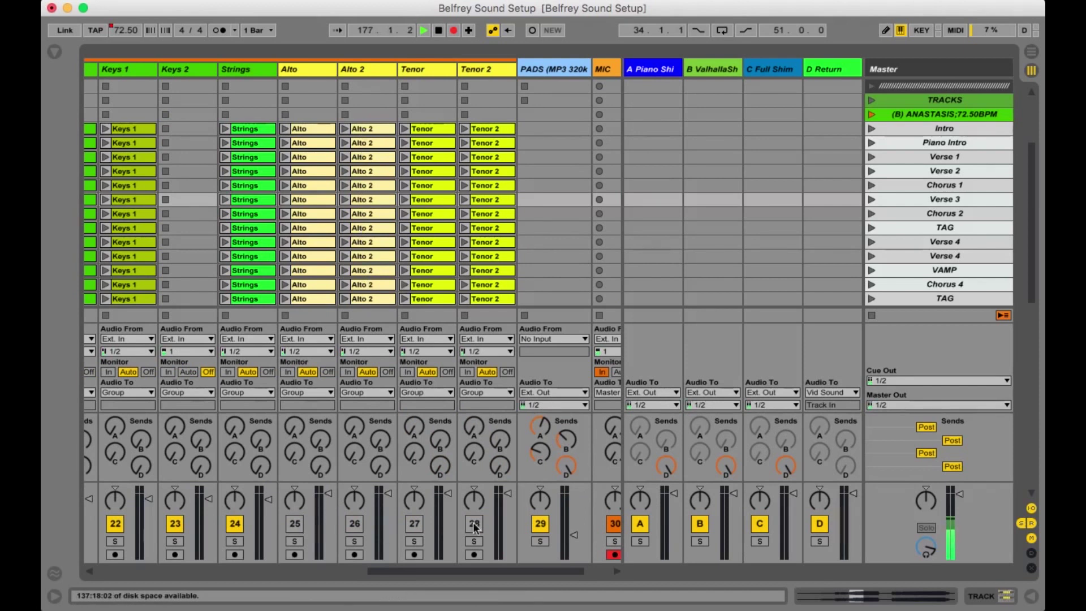
scroll(398, 507, "left", 12)
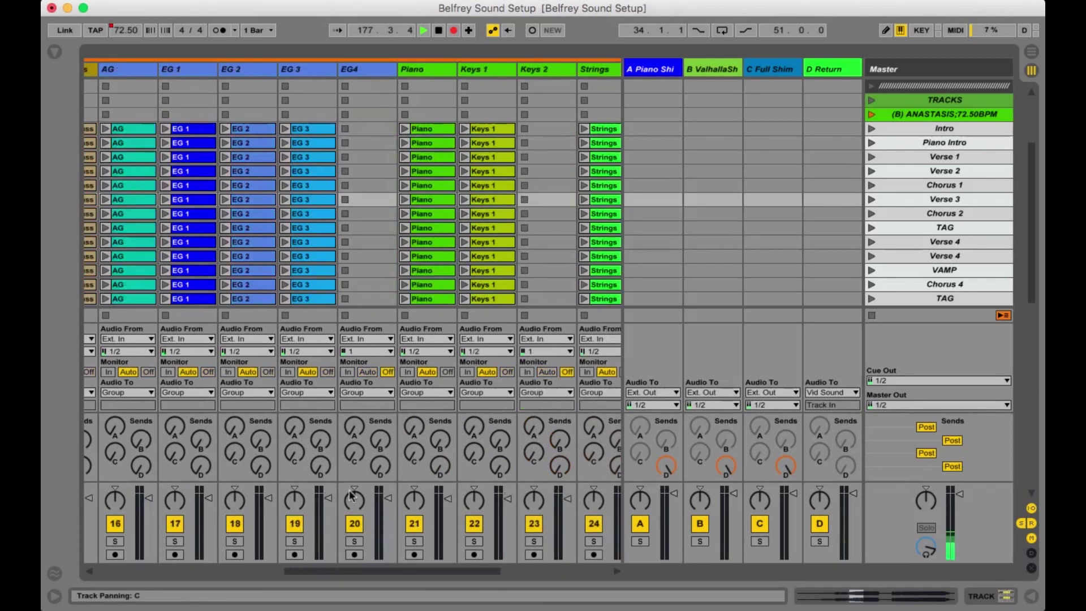
scroll(314, 505, "left", 4)
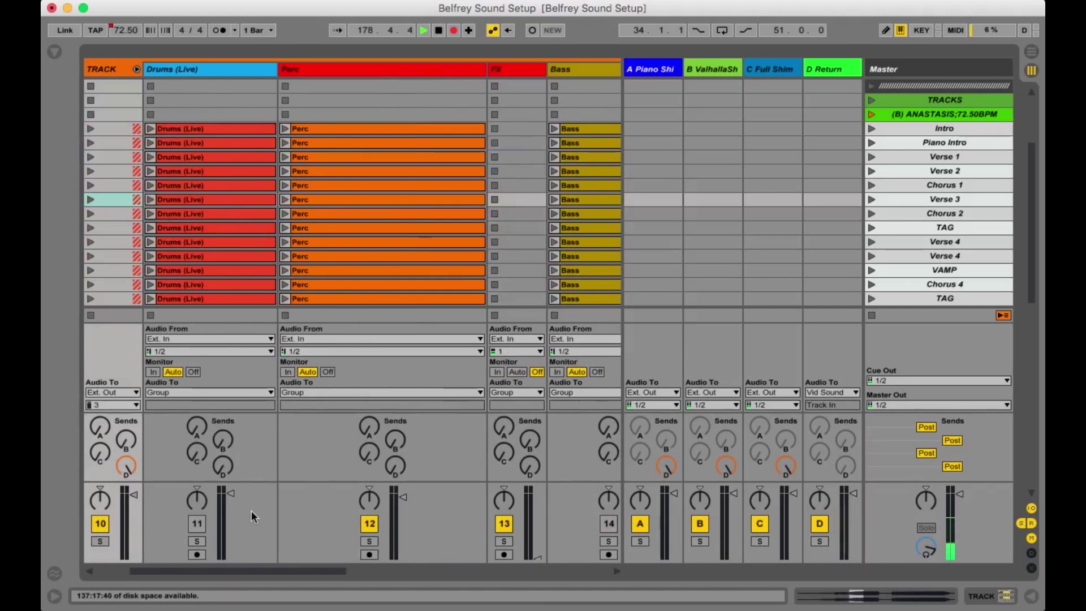
scroll(252, 415, "left", 3)
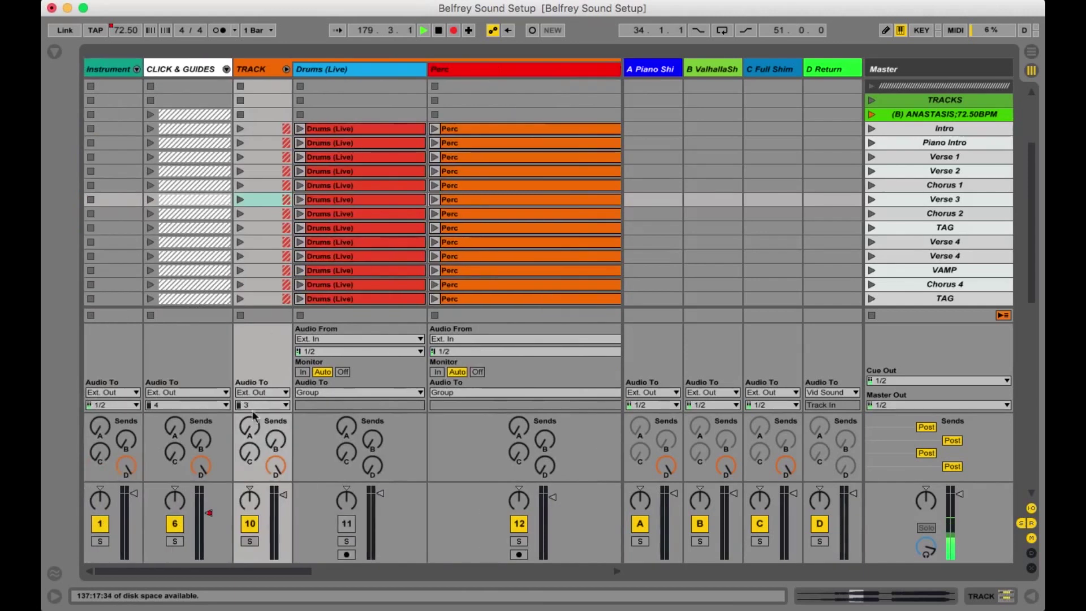
left_click(286, 68)
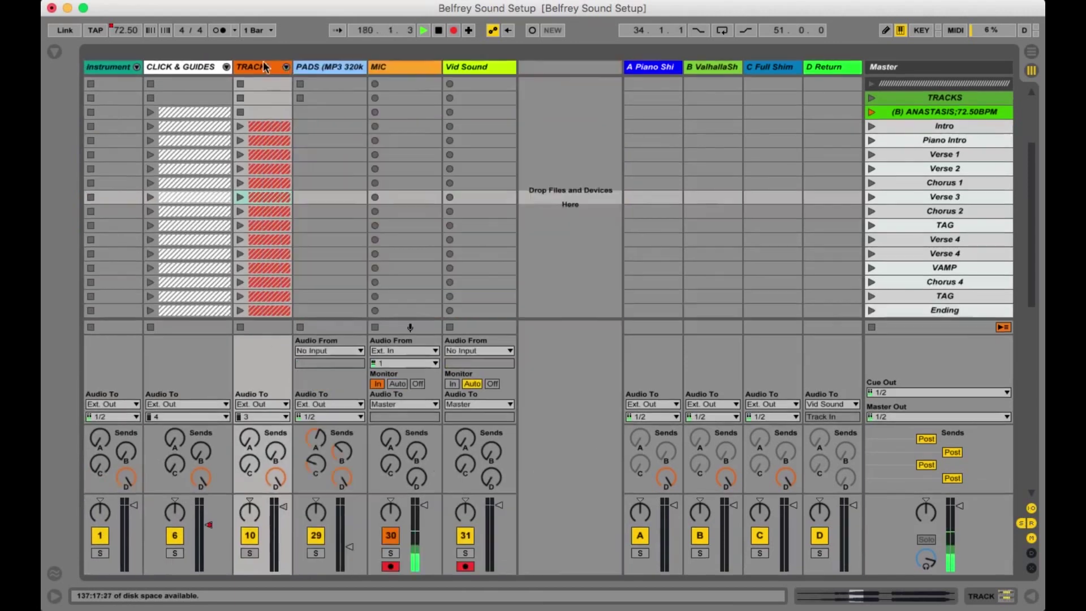
left_click(257, 69)
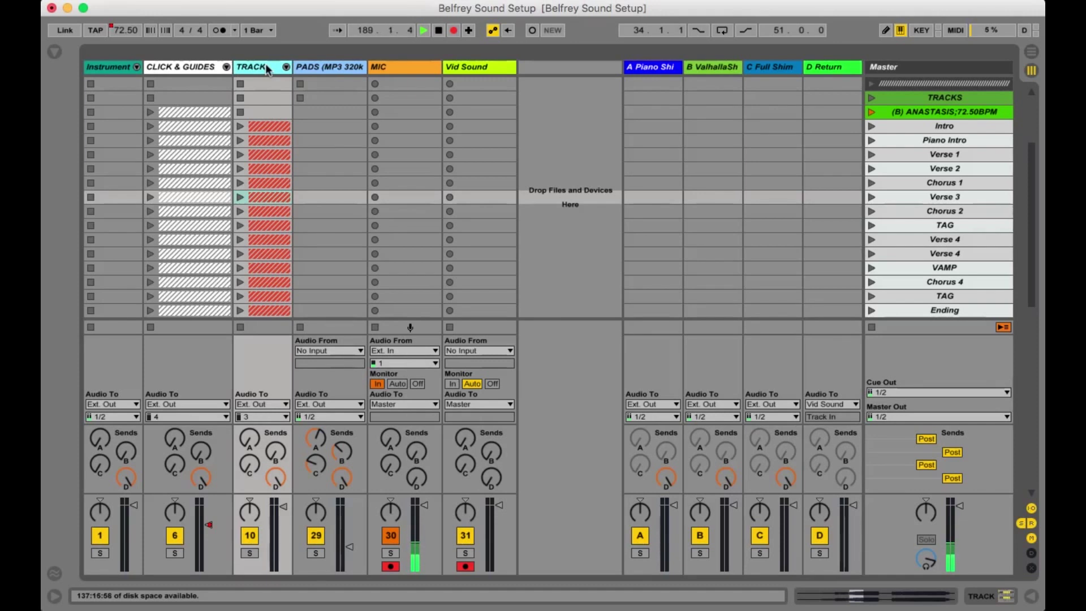
- Select the PADS (MP3 320kbps) track and launch the D1 scene
left_click(329, 66)
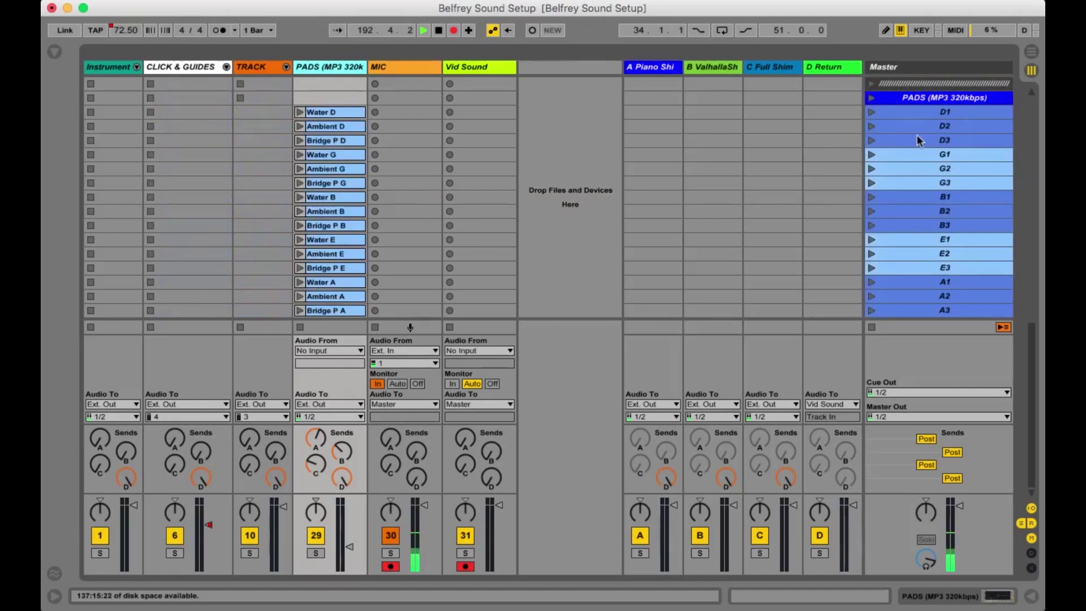
left_click(921, 115)
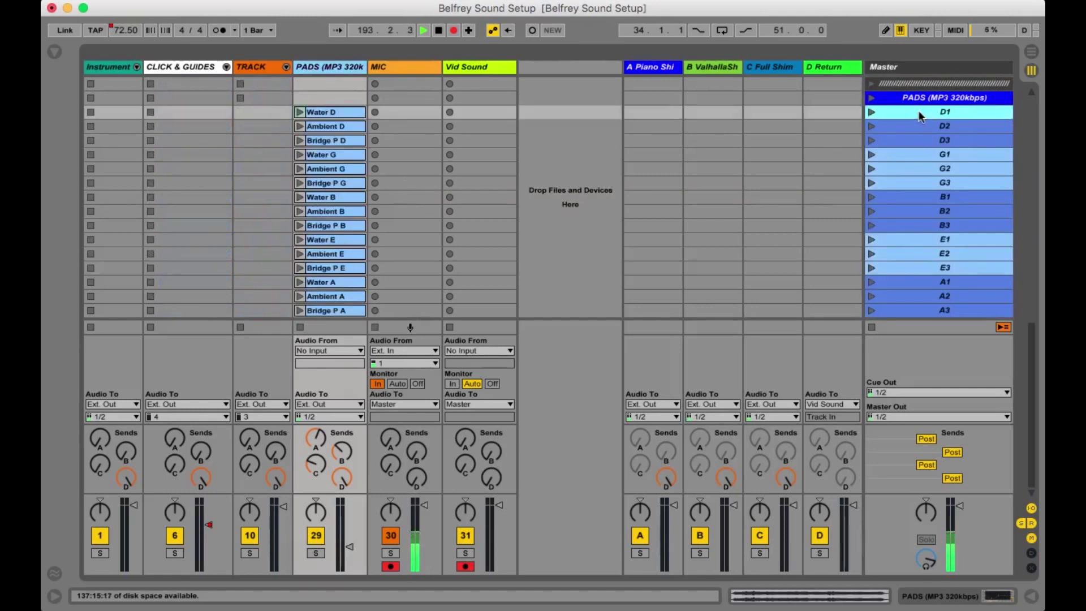
key("Return")
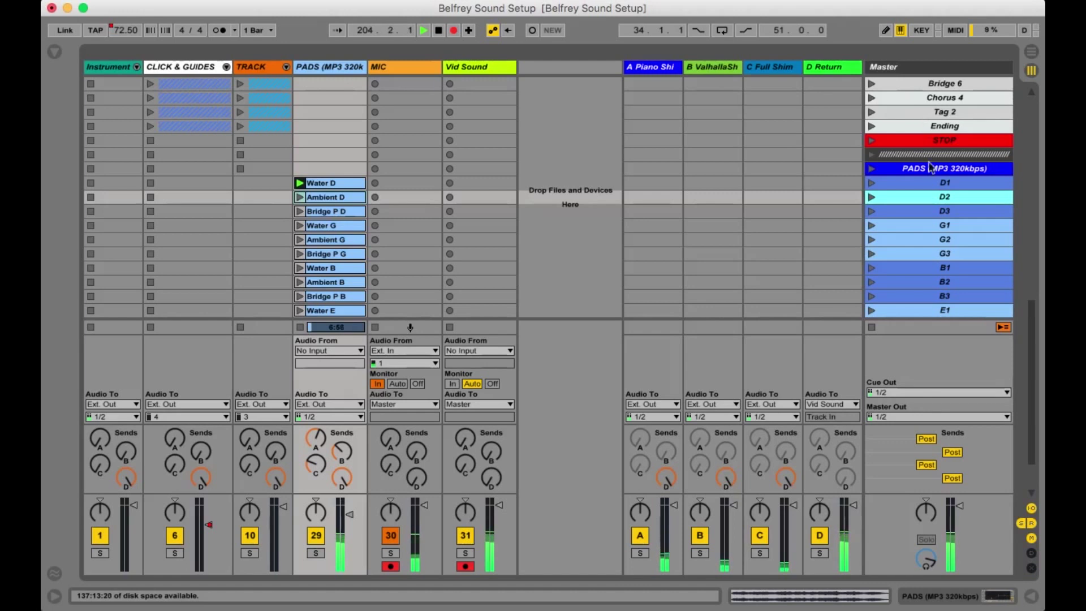
- Launch the B1 scene to play the Water B pad
scroll(422, 180, "down", 2)
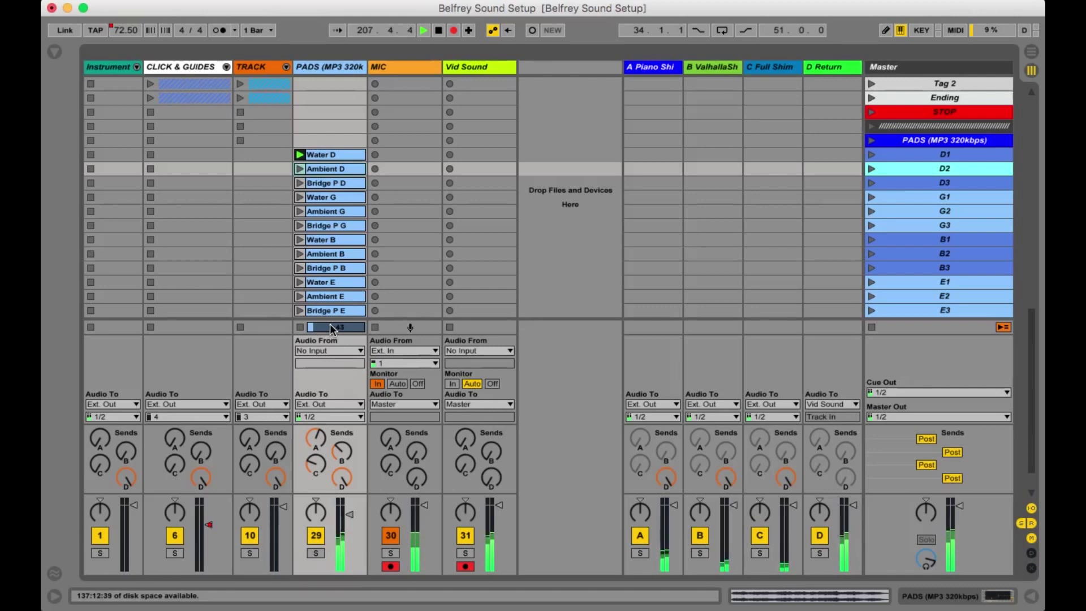
left_click(909, 239)
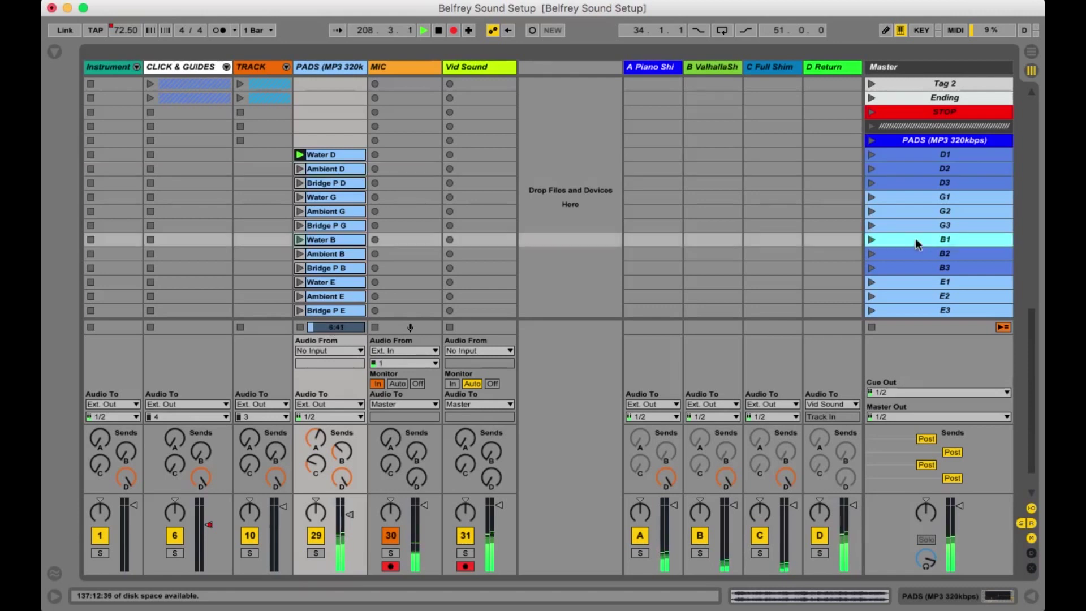
key("Return")
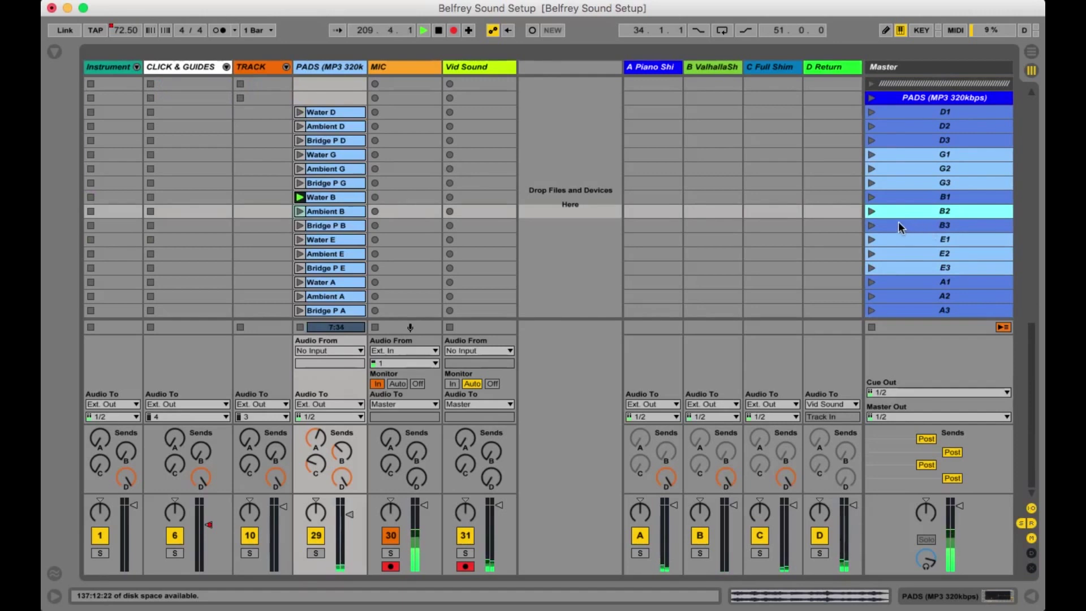
- Launch the B3 scene for the Bridge P B pad, and stop all playing clips
left_click(920, 226)
key("Return")
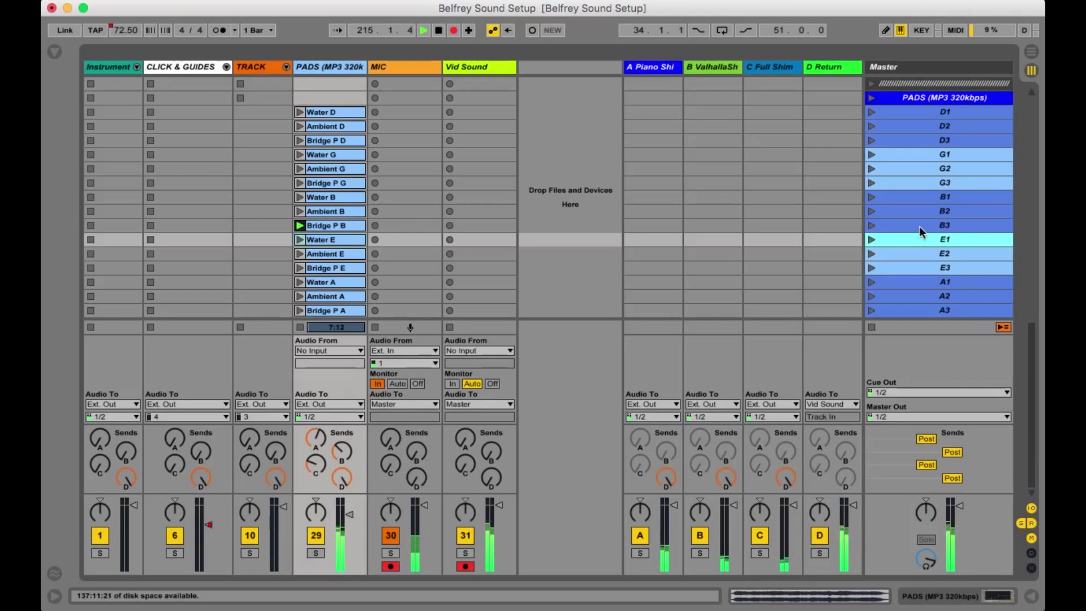
left_click(872, 328)
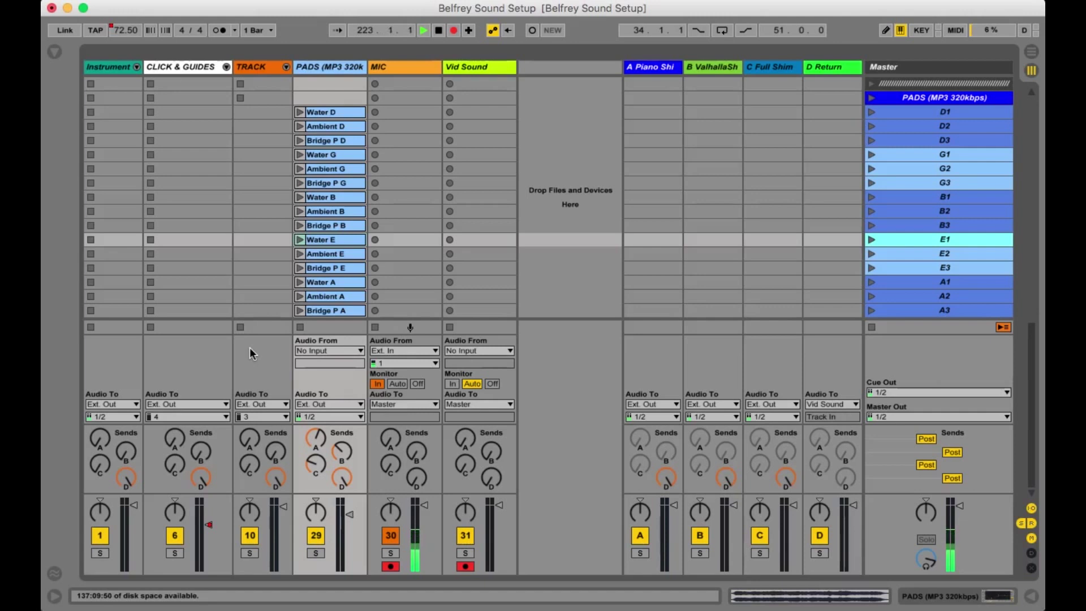
- Look back over the song scenes and unfold the Instrument group to show its tracks
scroll(249, 245, "up", 10)
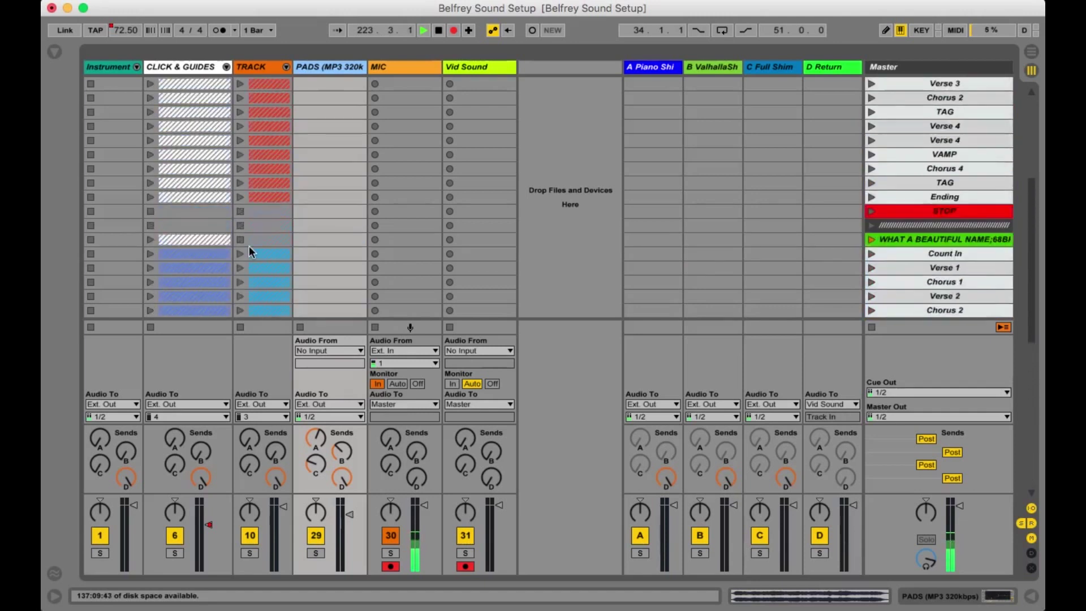
scroll(249, 246, "down", 15)
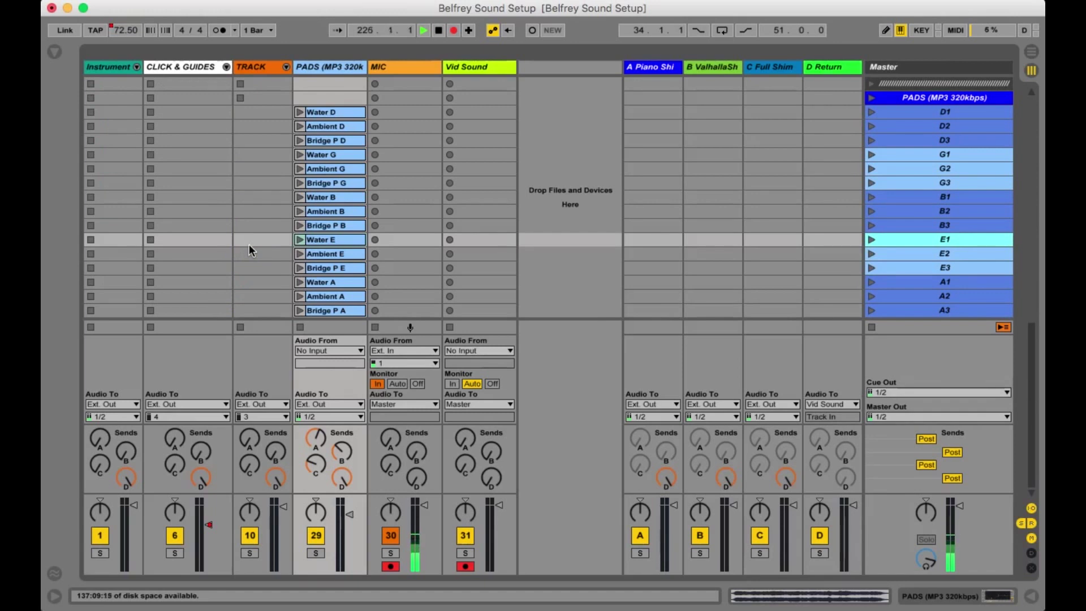
left_click(136, 67)
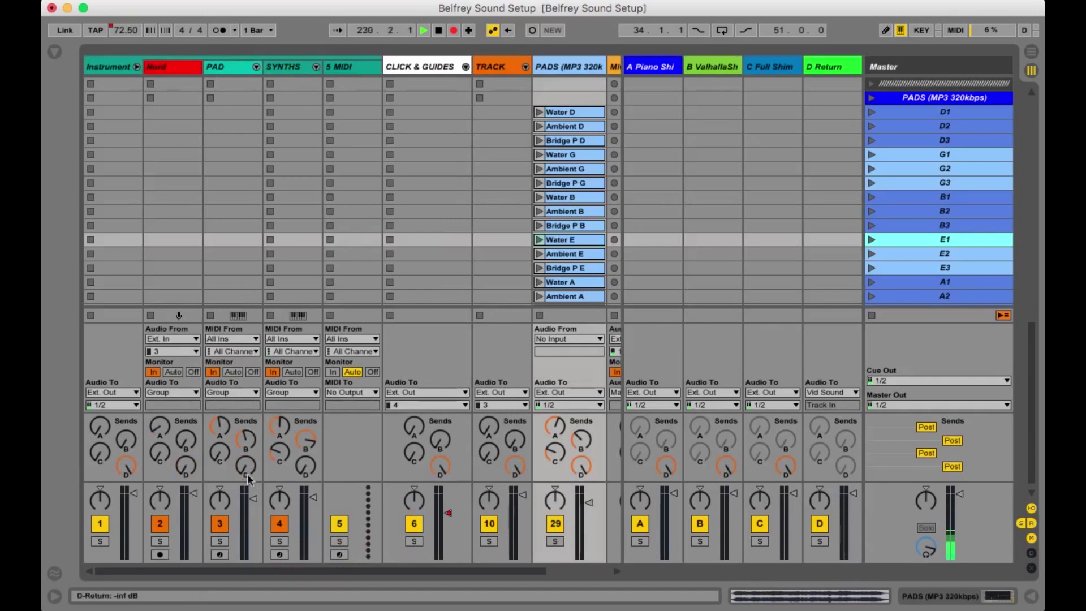
- Inspect the Piano Shimmer, ValhallaShimmer and Full Shim return tracks in turn, showing and hiding the ValhallaShimmer device
left_click(646, 67)
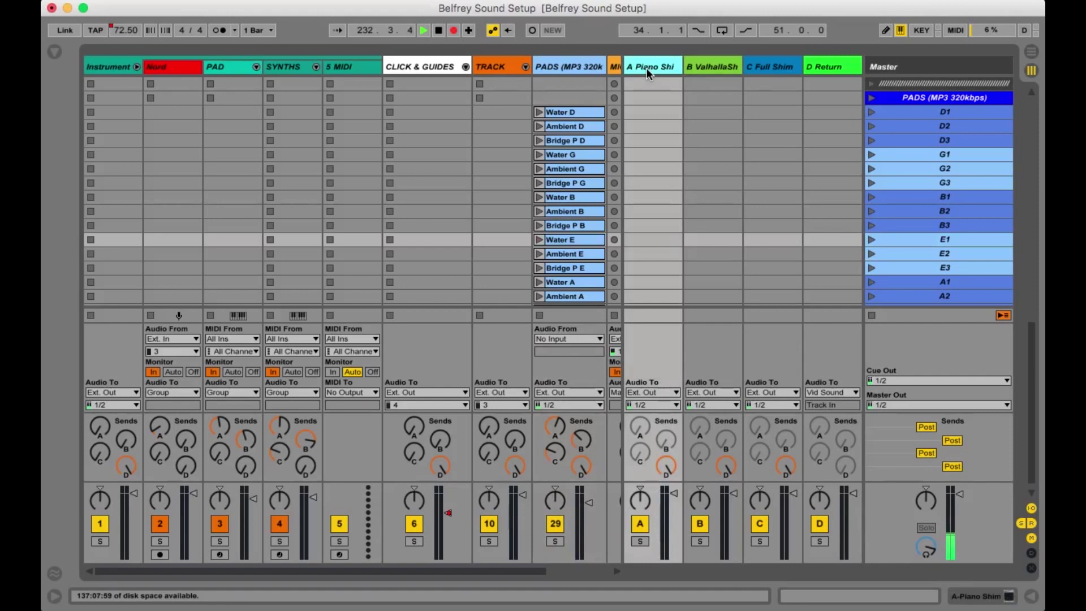
left_click(711, 66)
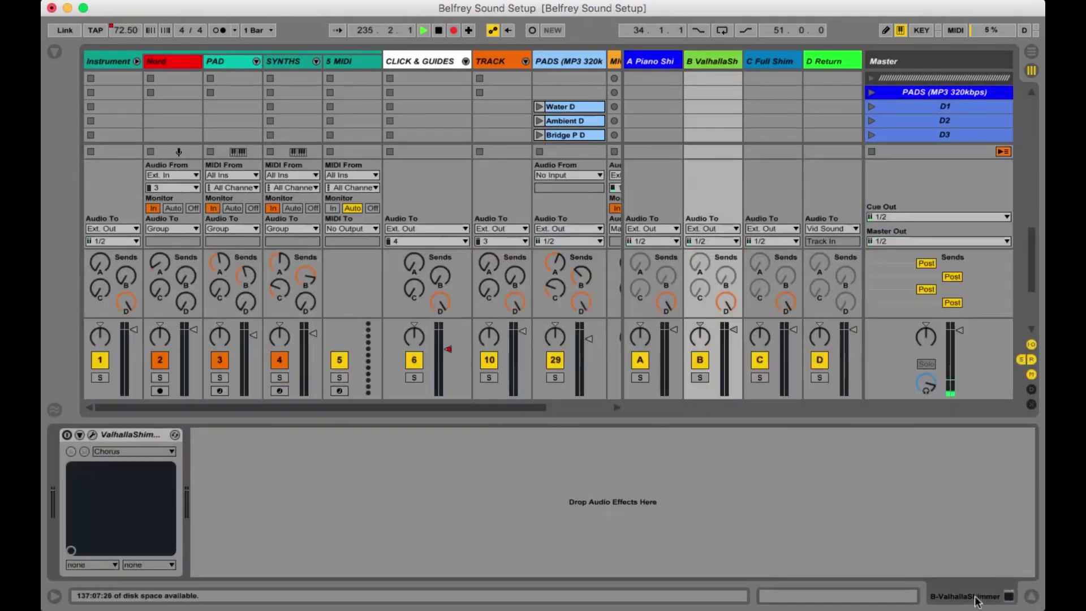
left_click(978, 597)
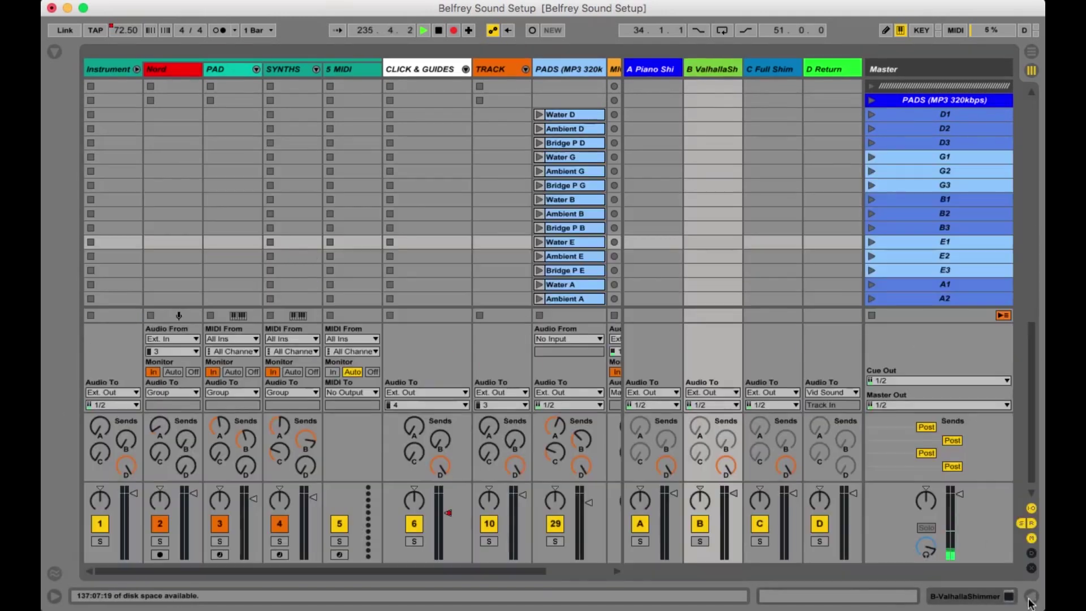
left_click(1032, 596)
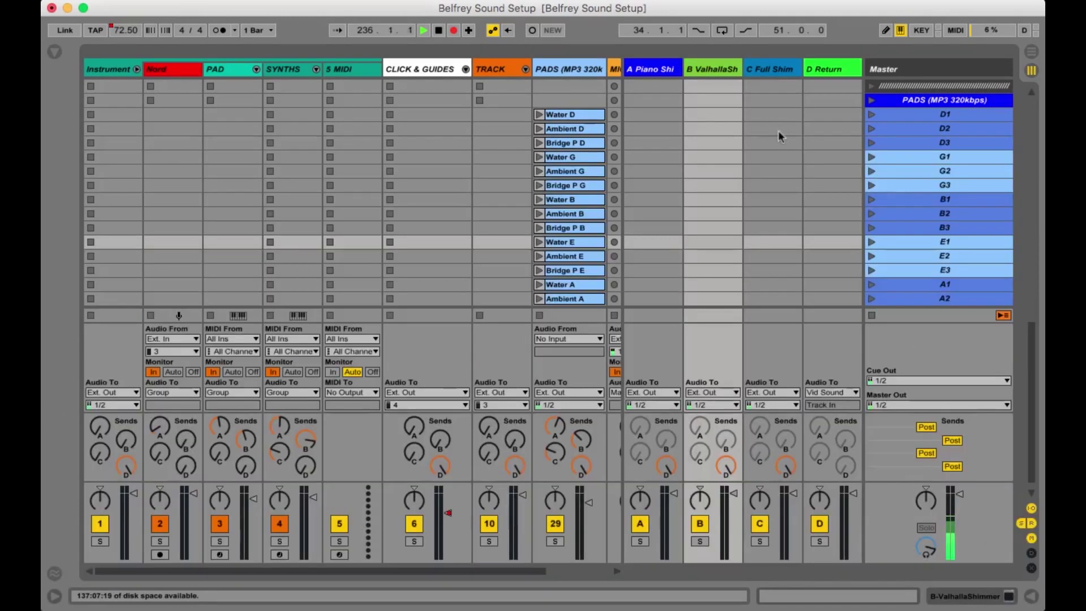
left_click(756, 69)
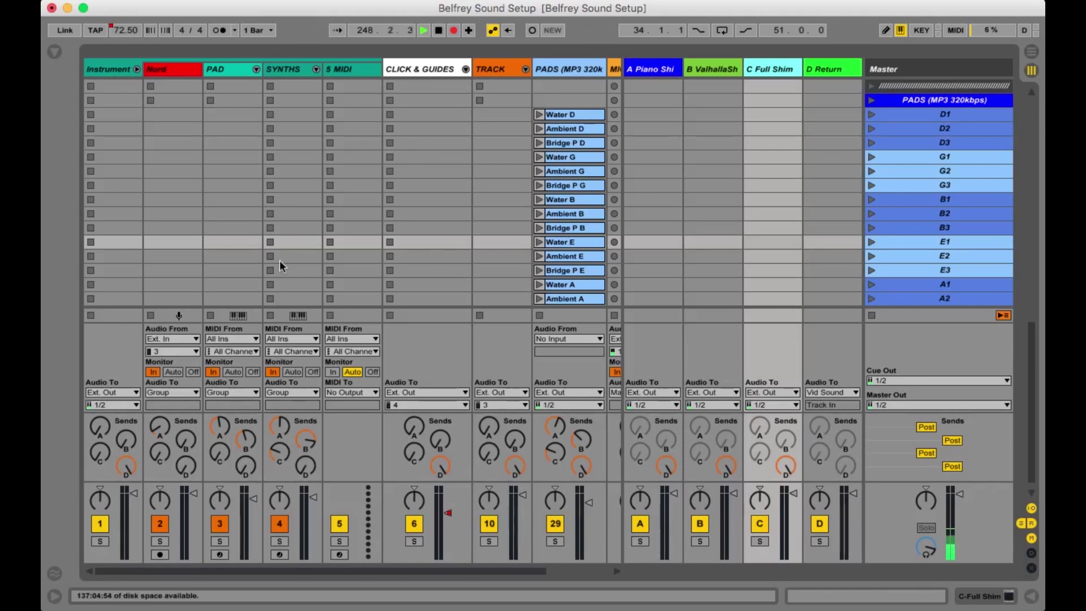
- Launch the Deep Fjord Zebra scene among the instrument scenes
scroll(280, 260, "up", 10)
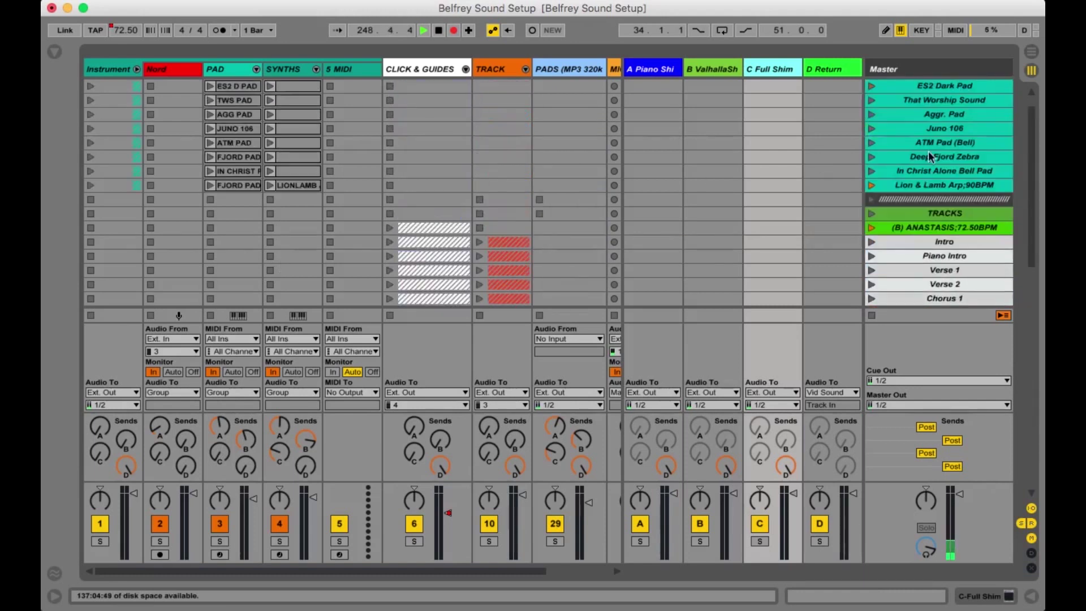
left_click(931, 157)
key("Return")
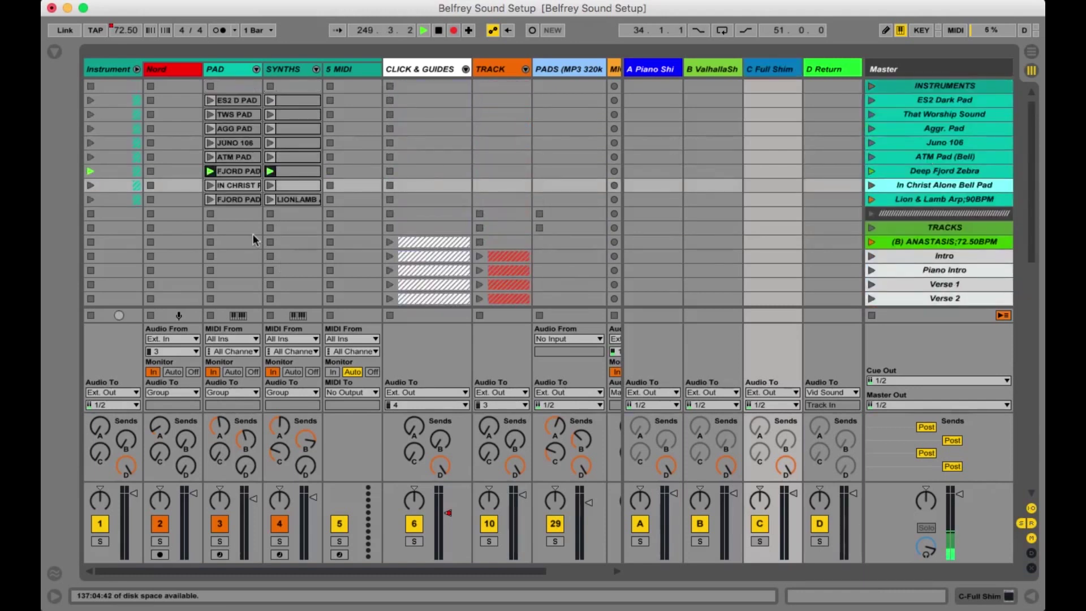
- Raise the PAD track's send to the Full Shim return to -16.0 dB and on to 0.0 dB
scroll(253, 233, "down", 15)
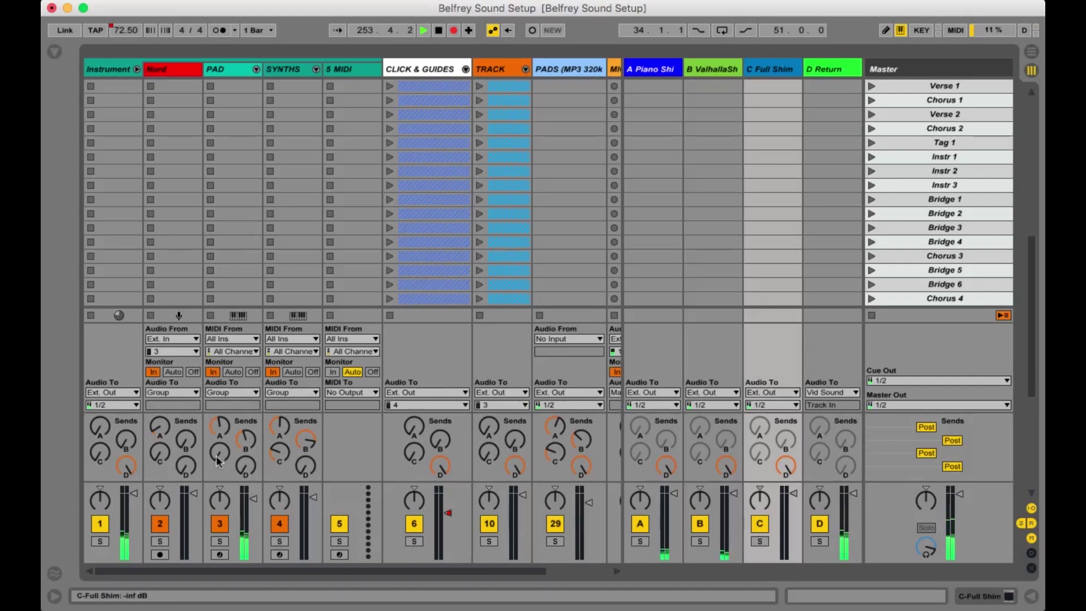
mouse_move(217, 461)
left_mouse_down()
mouse_move(218, 444)
mouse_move(216, 454)
left_mouse_up()
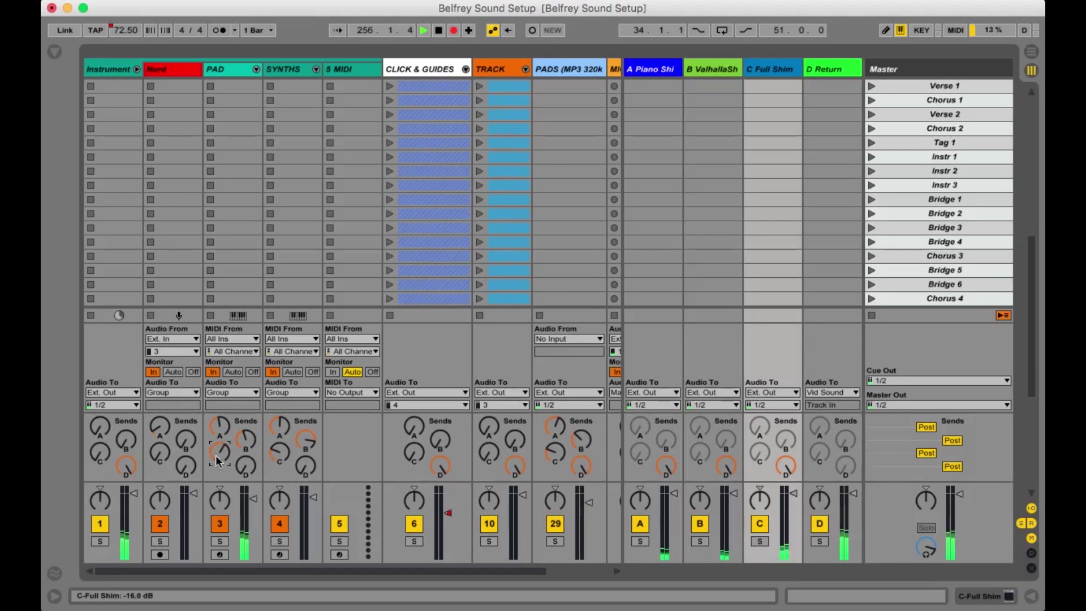
left_click_drag(215, 455, 215, 436)
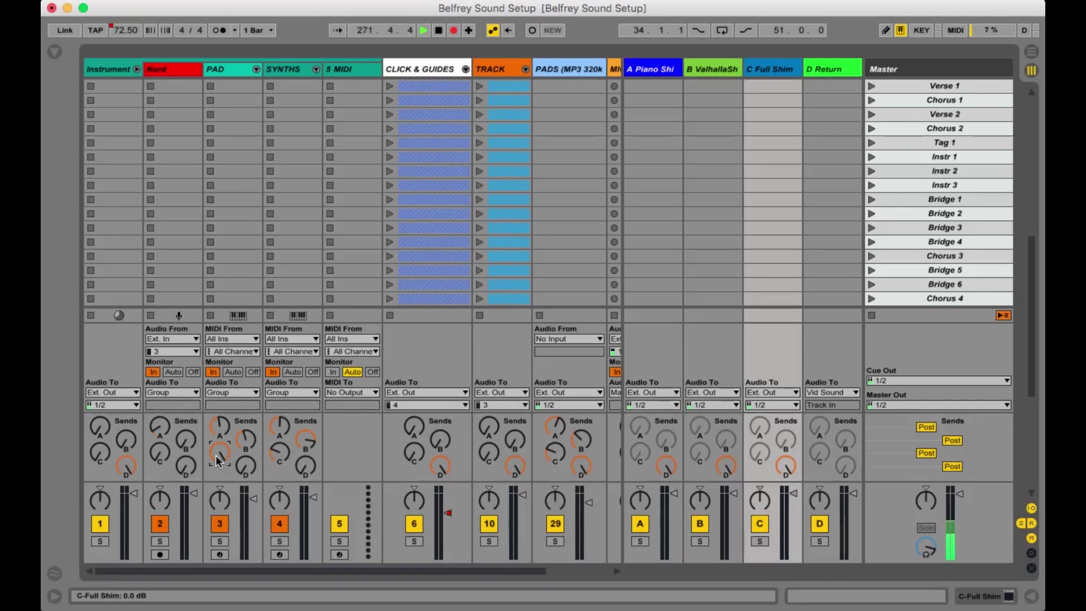
- Select the ValhallaShimmer return track, followed by the Piano Shimmer return track
left_click(716, 73)
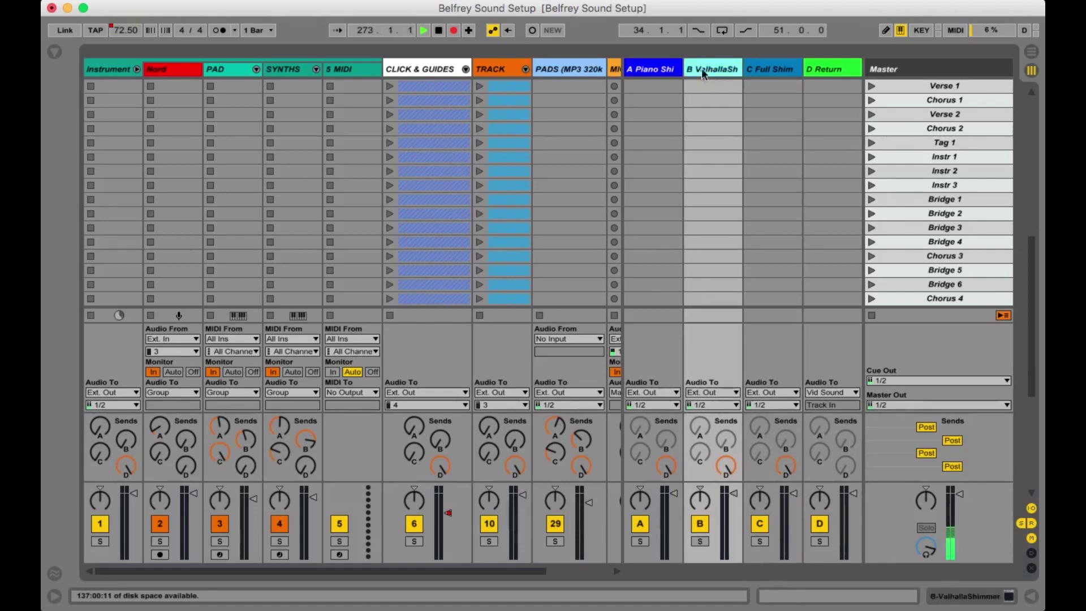
left_click(651, 71)
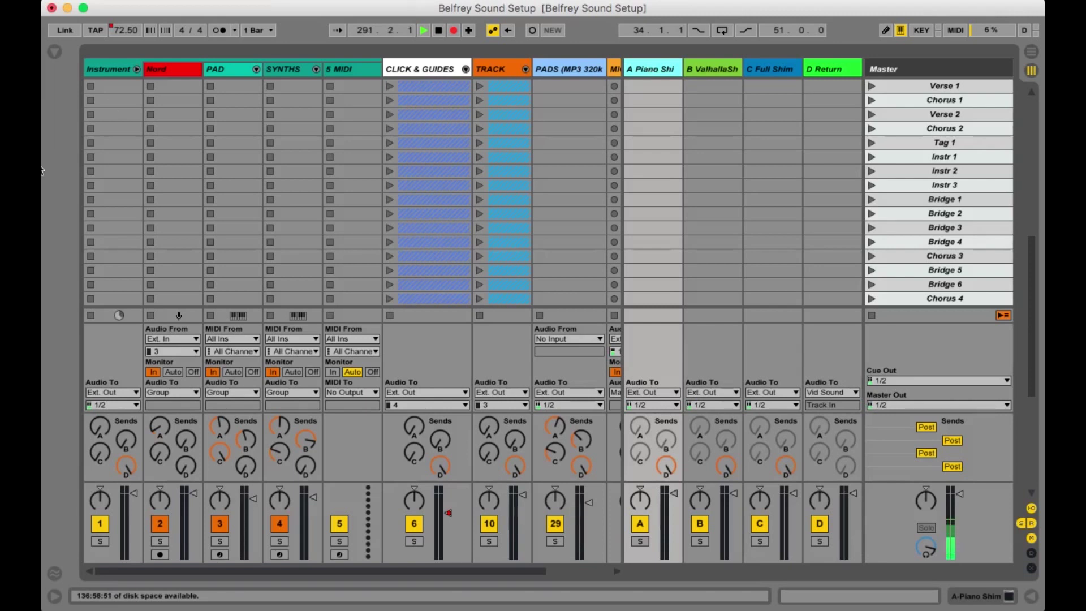
- Switch to TouchOSC Editor, view the TRACKS MIXER page of the Patches layout, and return to the LIVE MODULE page
mouse_move(57, 162)
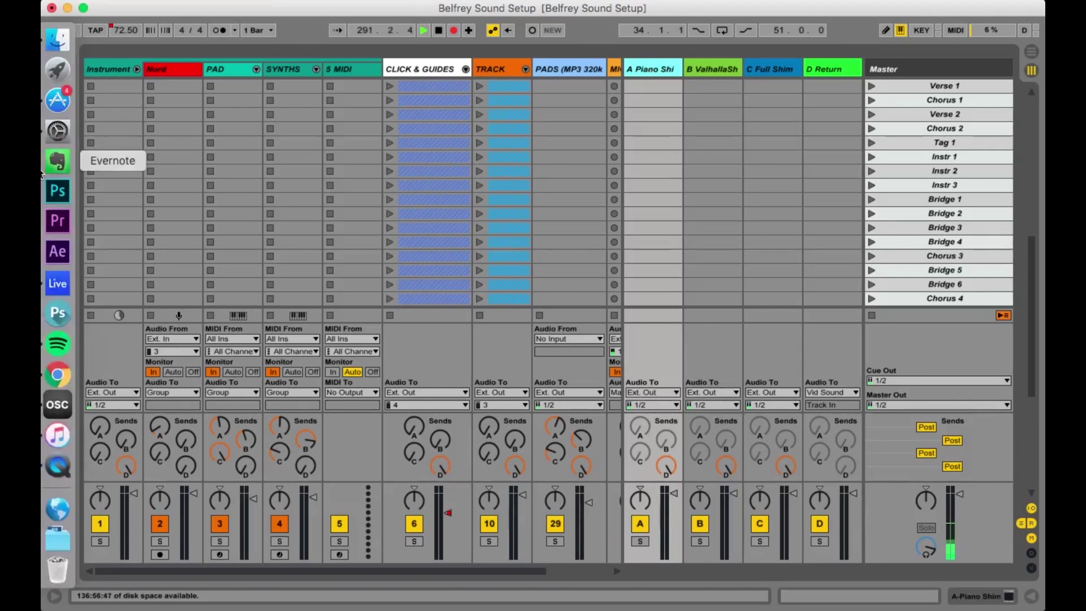
left_click(58, 409)
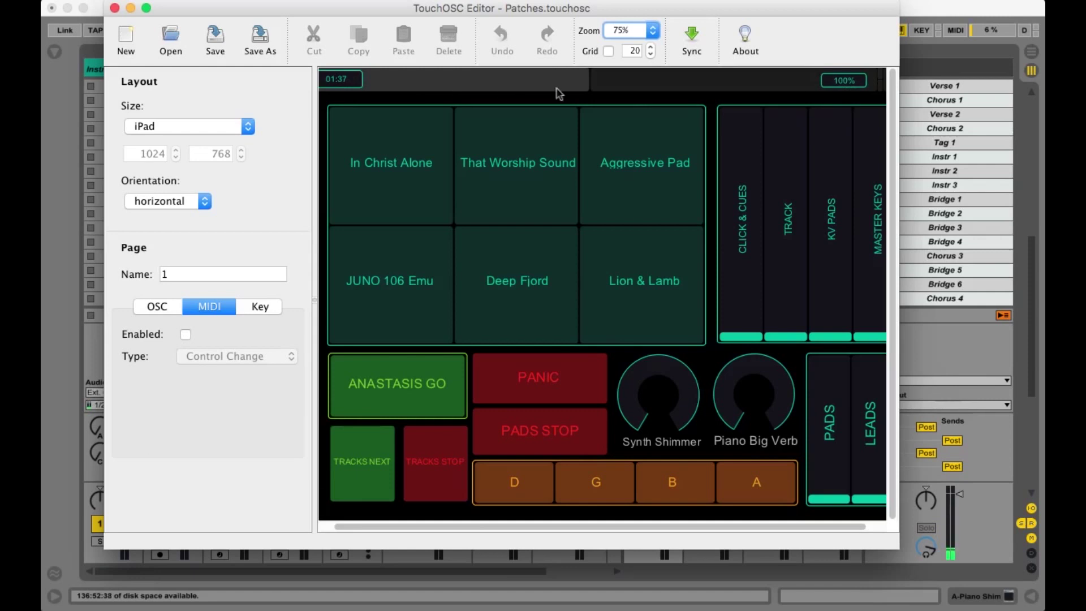
left_click(609, 83)
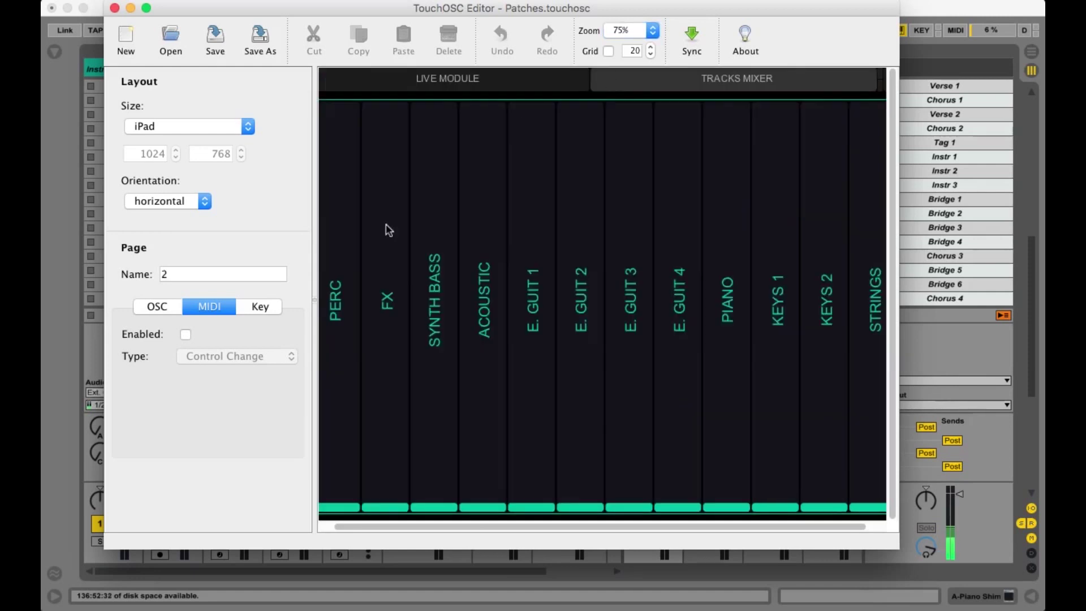
left_click(433, 87)
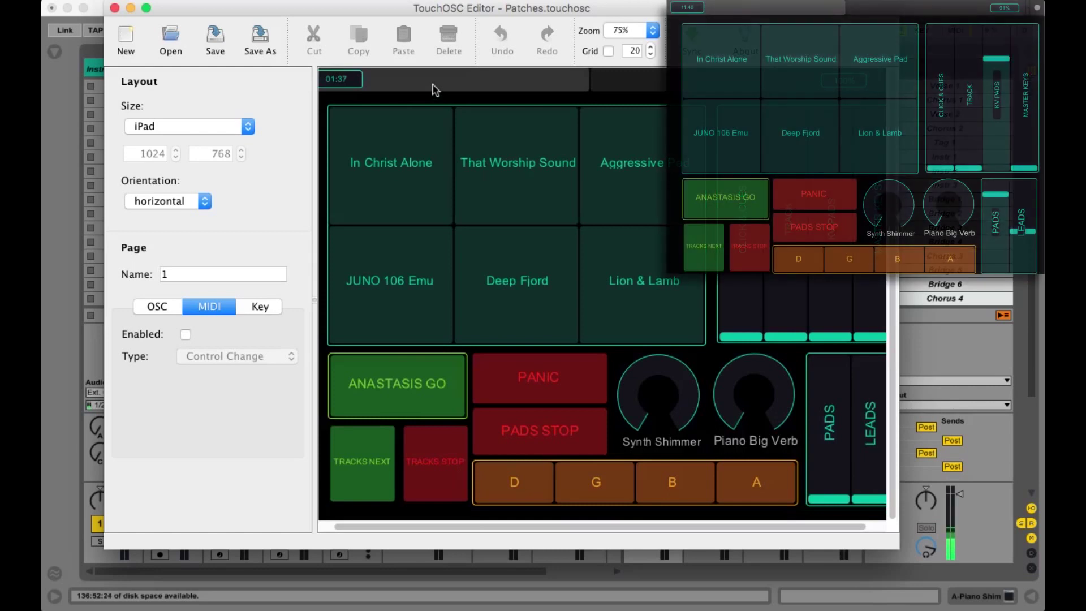
- Switch back to the Ableton Live set and turn the PAD track's Full Shim send all the way down
left_click(71, 143)
scroll(380, 156, "up", 5)
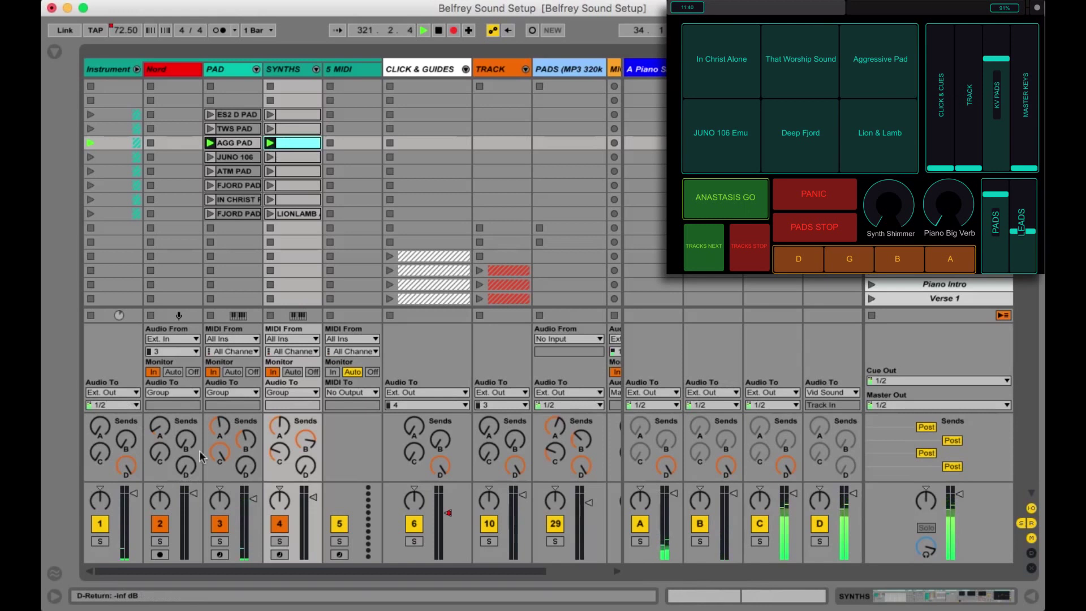
left_click_drag(219, 453, 220, 469)
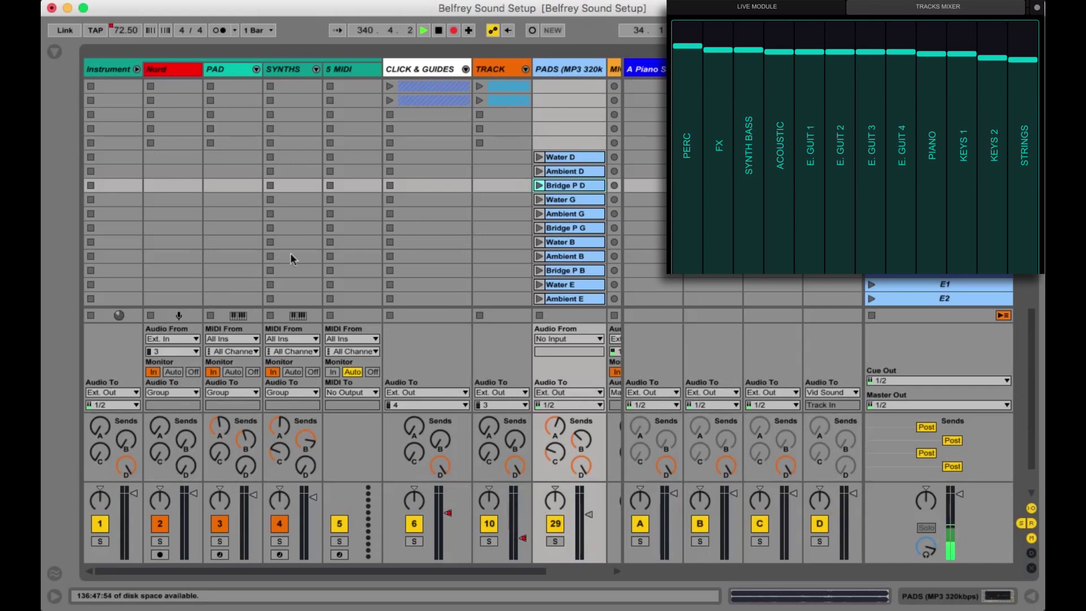
- Unfold the TRACK group and bring its FX, bass and guitar stem tracks into view
scroll(432, 212, "right", 5)
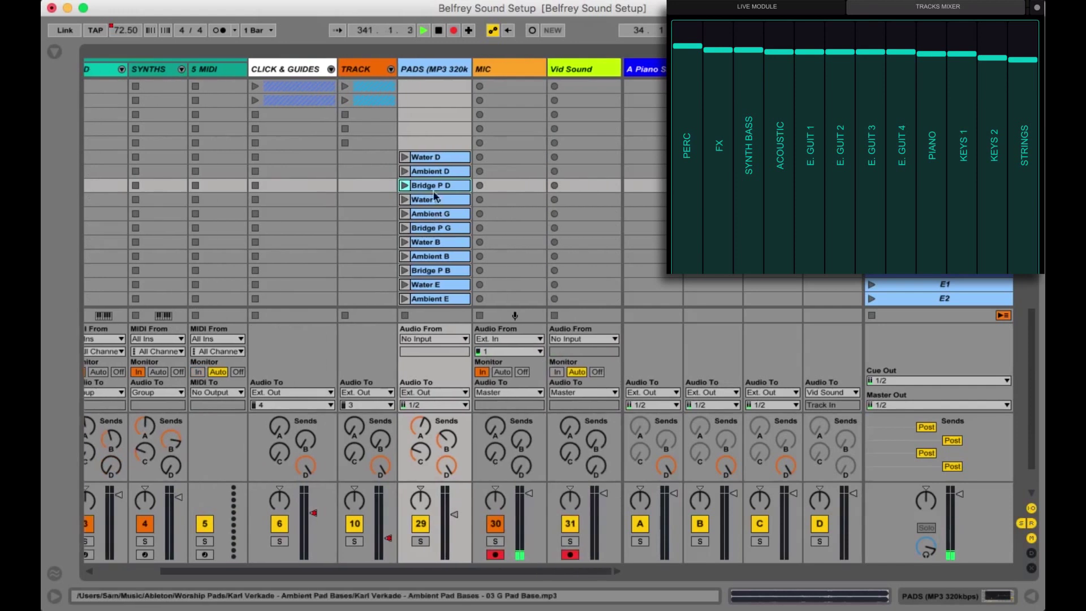
left_click(391, 69)
scroll(390, 171, "right", 5)
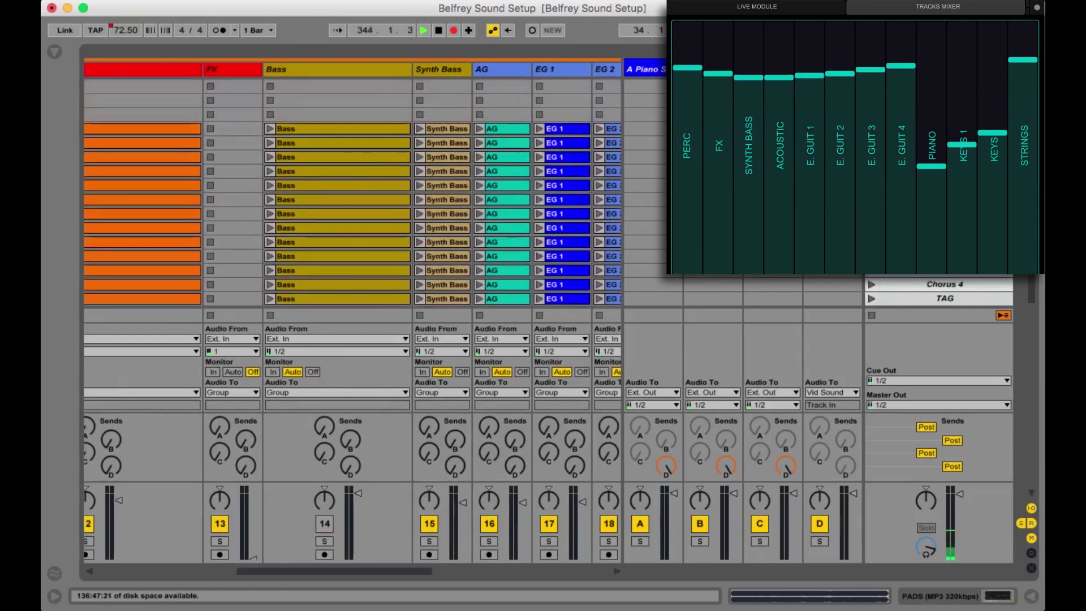
left_click(938, 287)
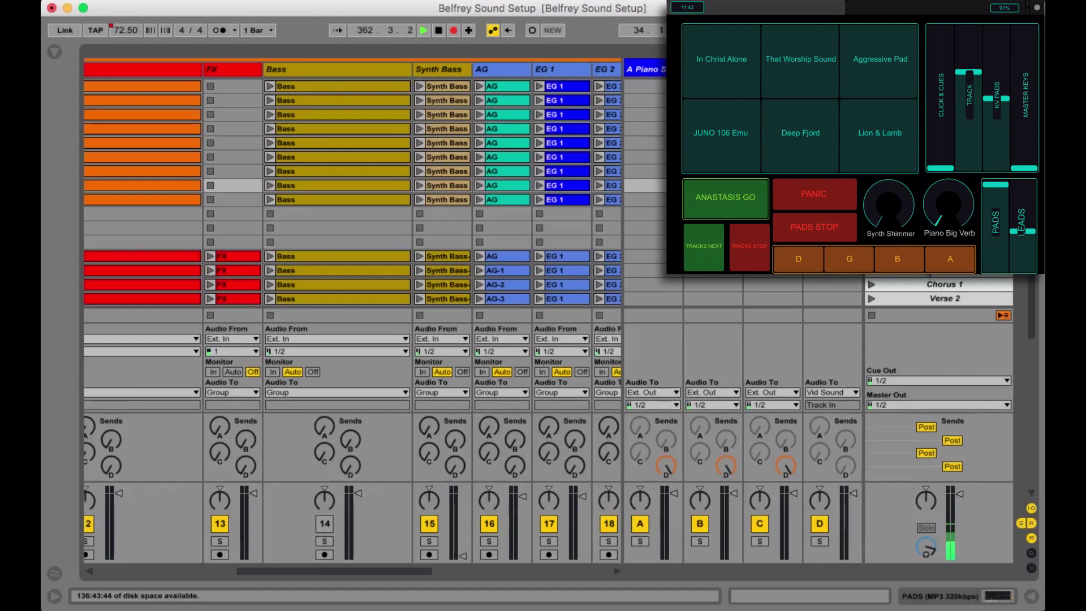
- Look back and forth over the TRACK group's stems, from Drums (Live) and Perc through Piano, Keys and Strings
scroll(178, 276, "left", 10)
scroll(179, 276, "down", 2)
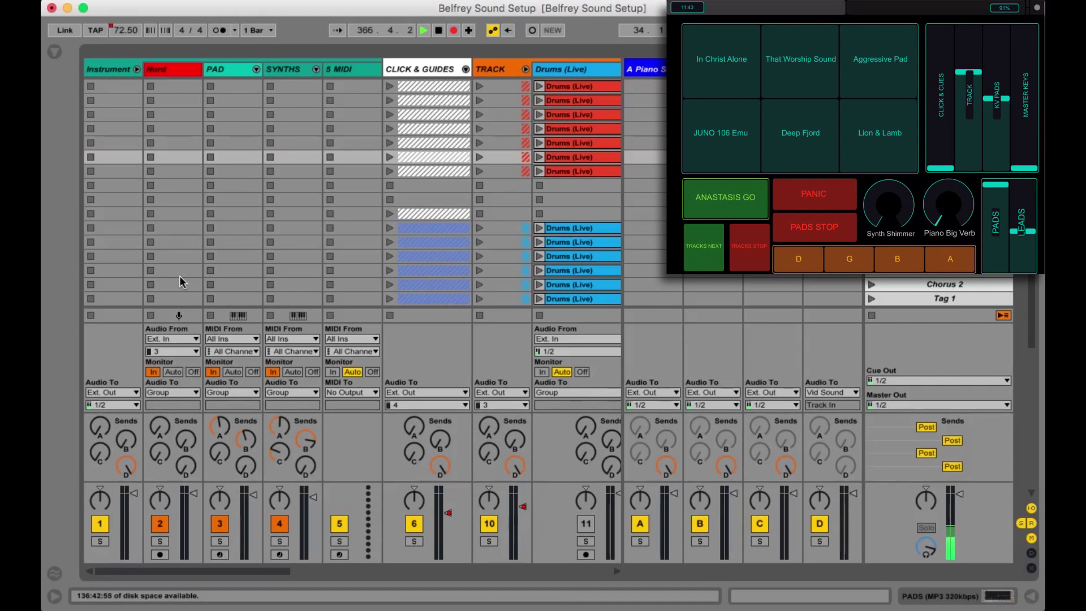
scroll(572, 137, "right", 5)
scroll(571, 137, "down", 3)
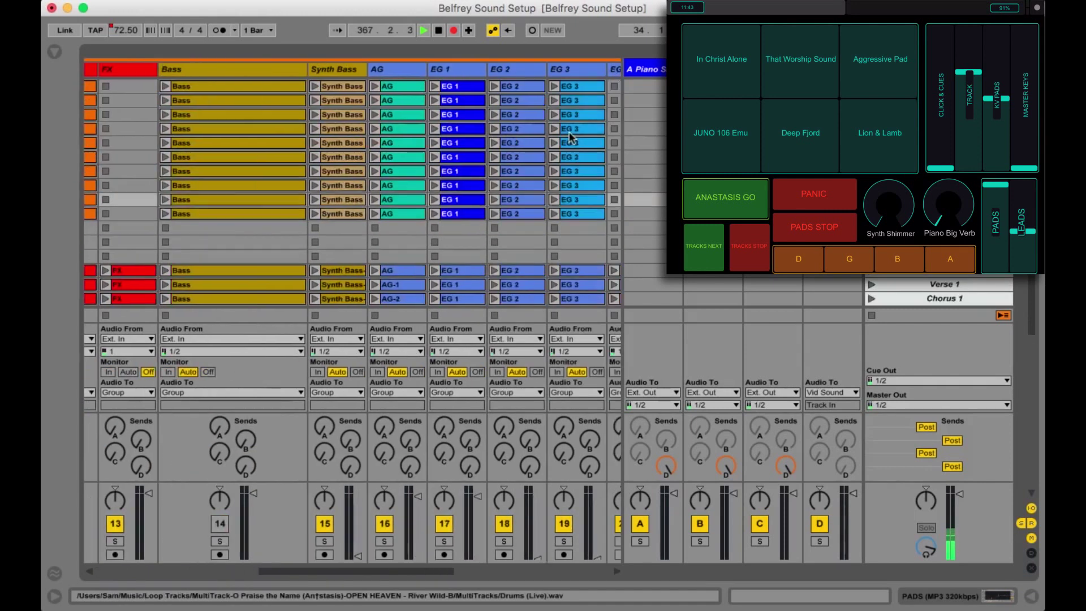
scroll(569, 132, "left", 10)
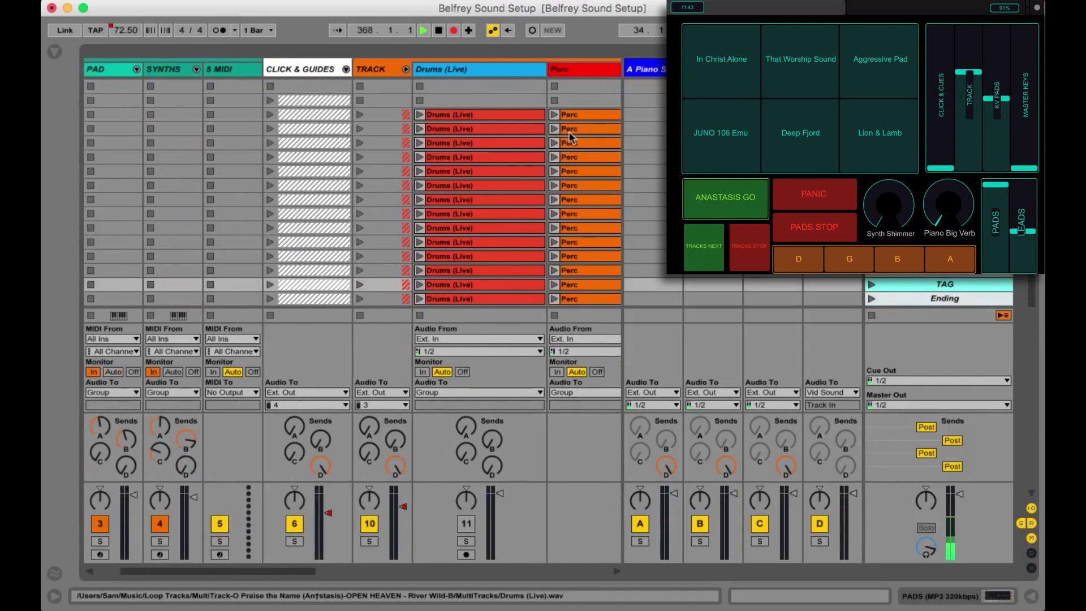
scroll(569, 131, "right", 5)
scroll(569, 131, "down", 2)
scroll(571, 136, "right", 6)
scroll(570, 136, "up", 1)
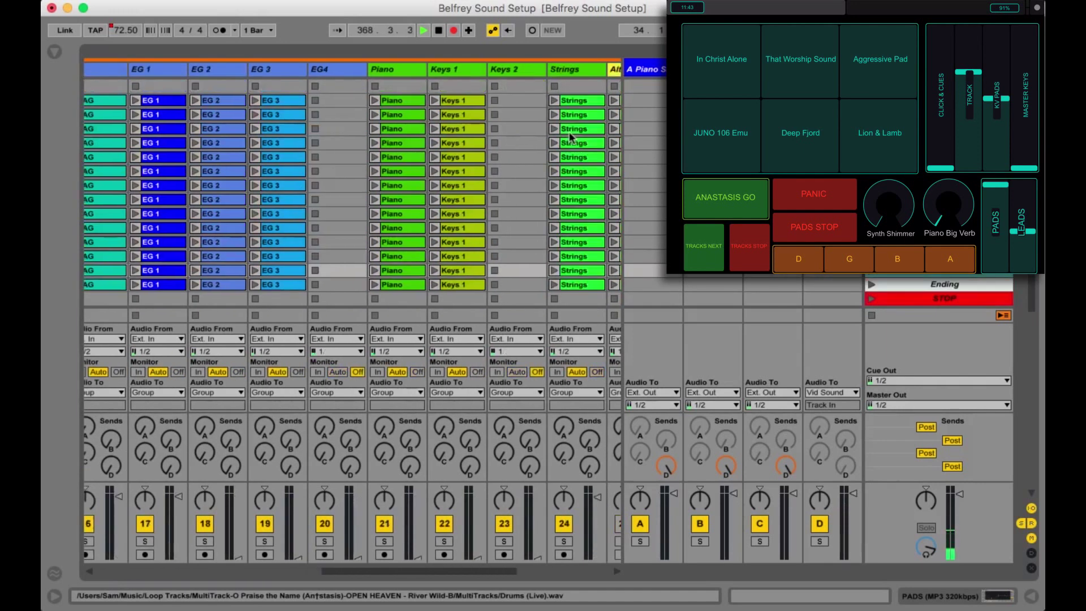